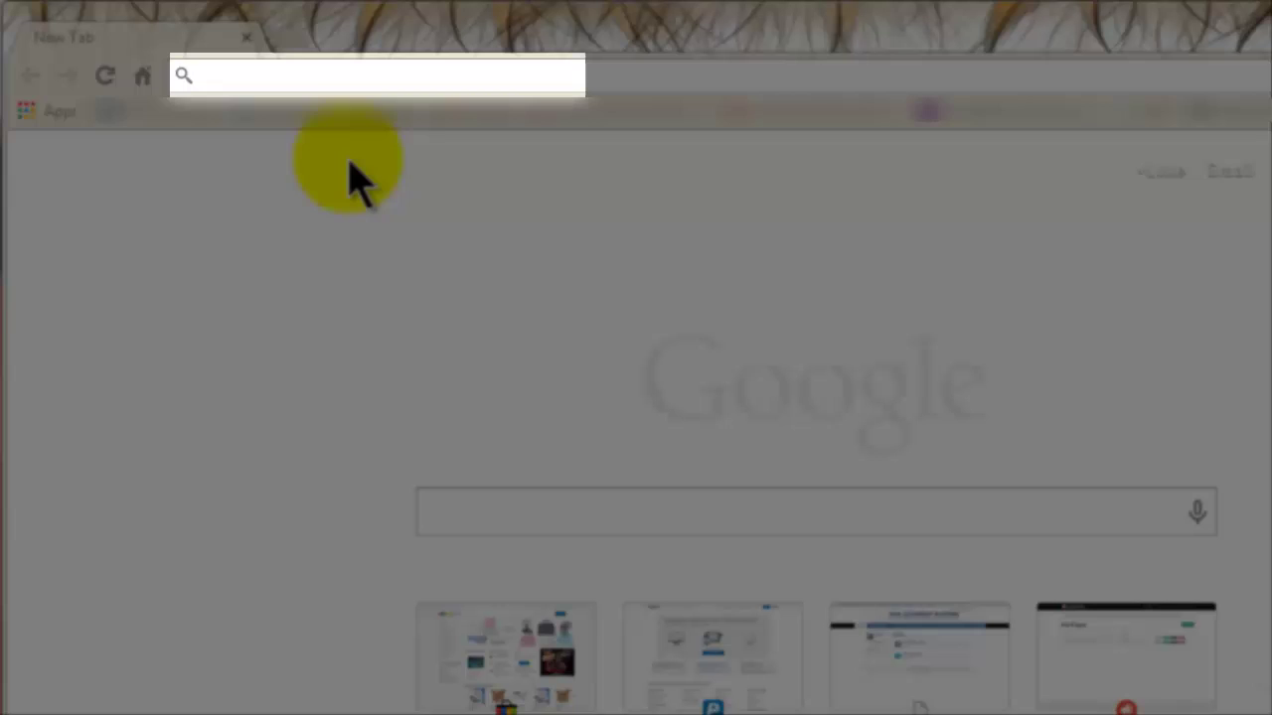
pyautogui.write('www.paypal')
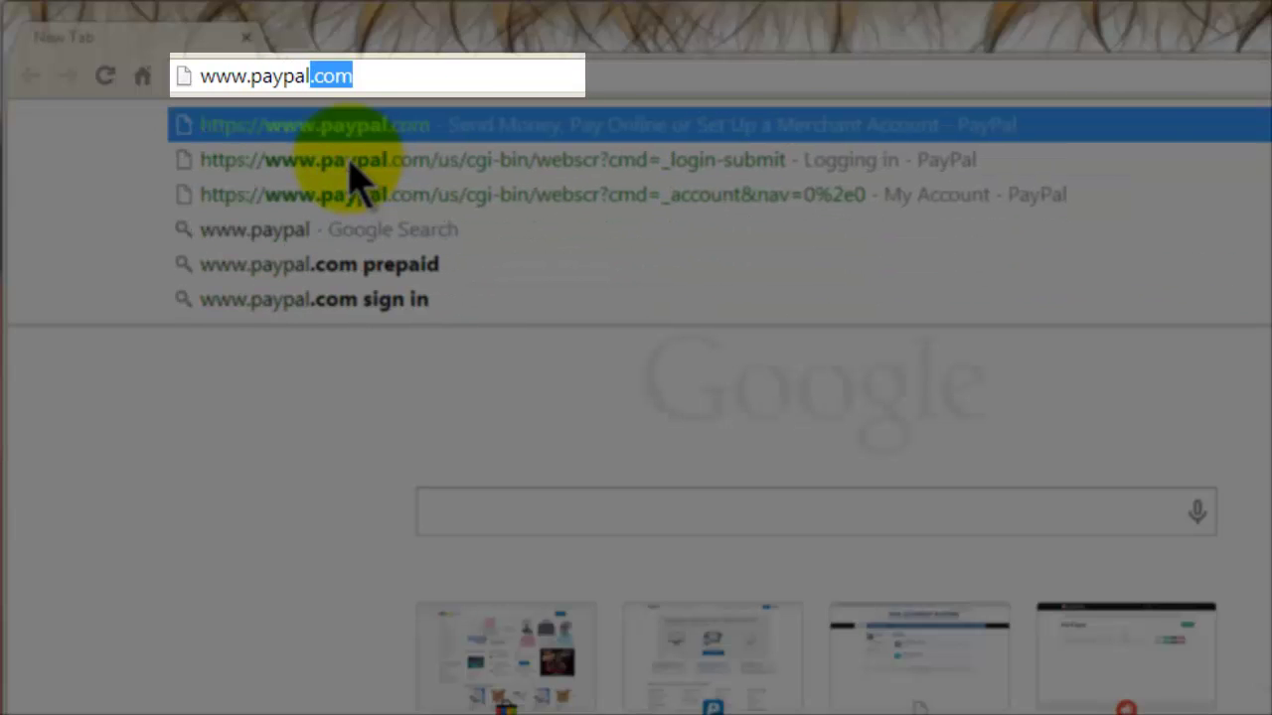
pyautogui.write('.com')
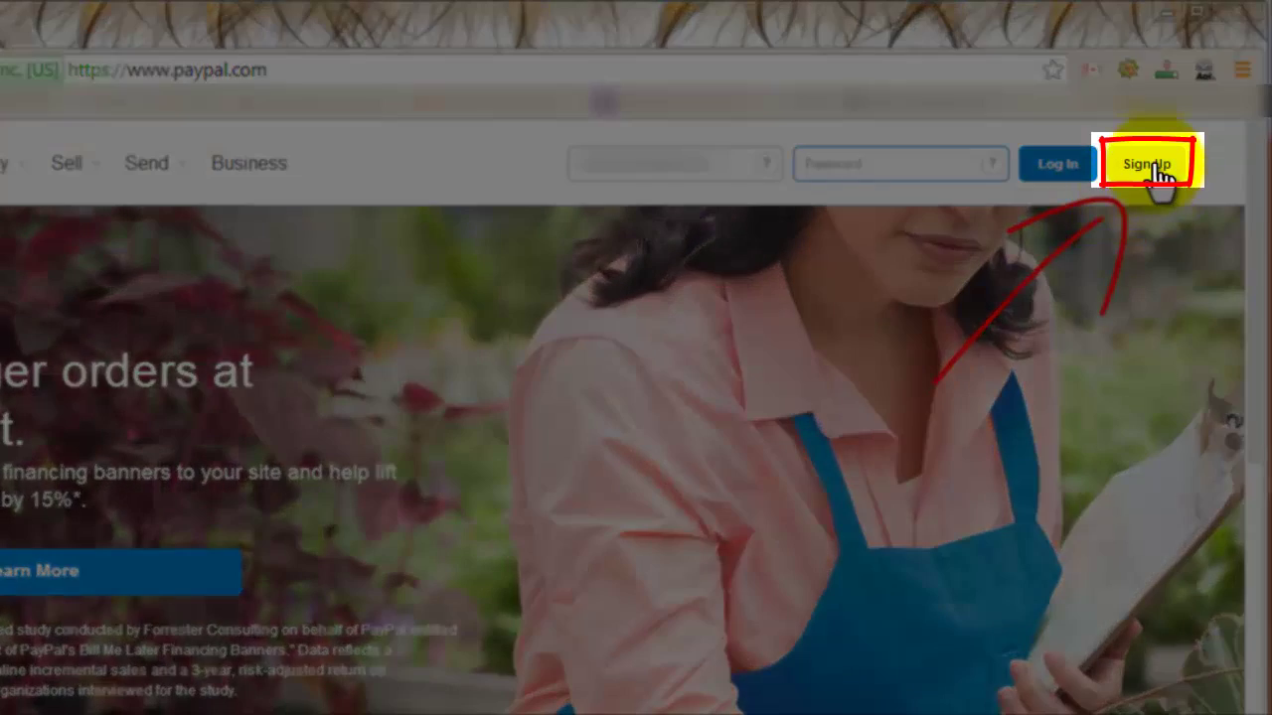
# Start a PayPal sign-up and choose the Personal account type.
pyautogui.click(1155, 169)
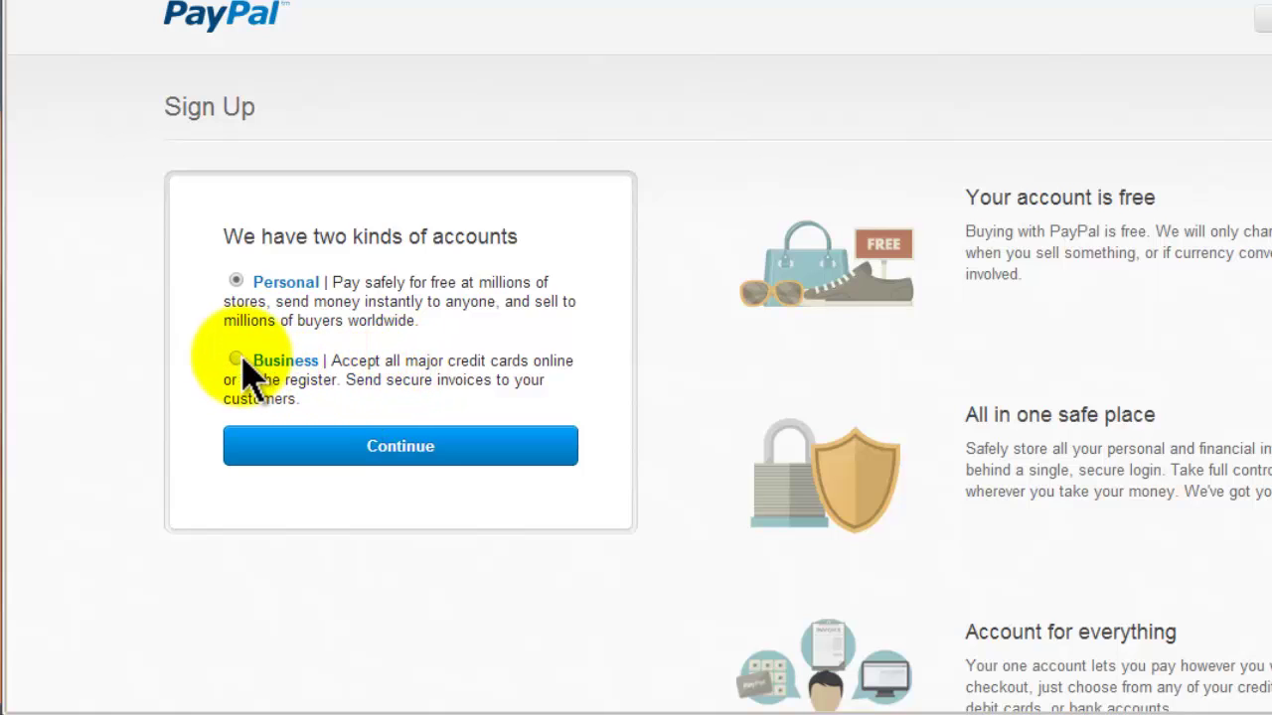
pyautogui.click(235, 283)
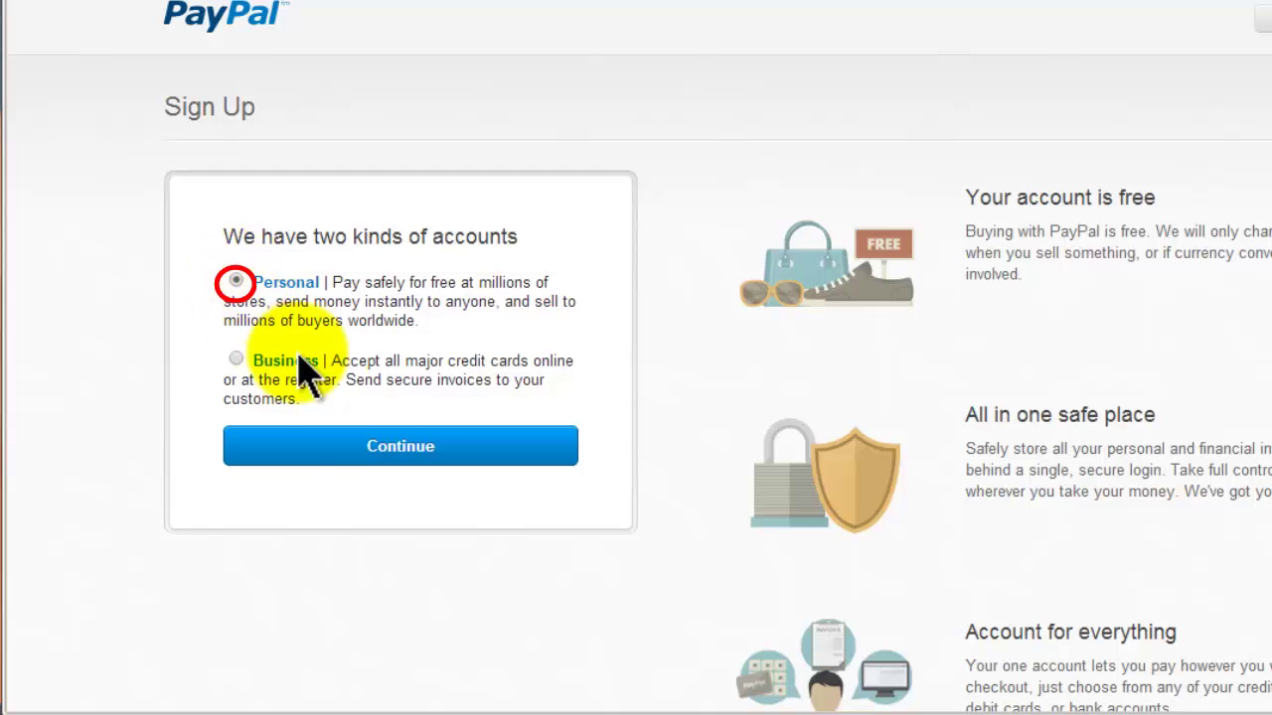
pyautogui.click(415, 475)
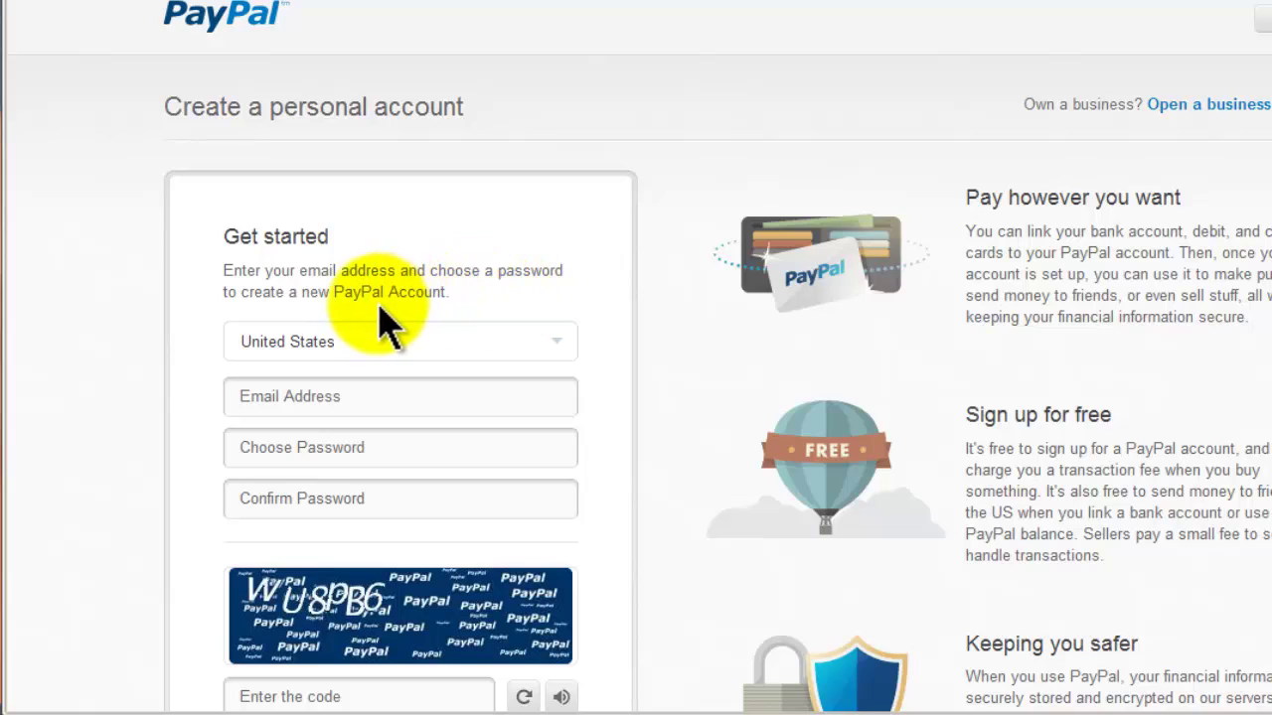
# Enter the account e-mail address and the password in both password fields.
pyautogui.click(353, 342)
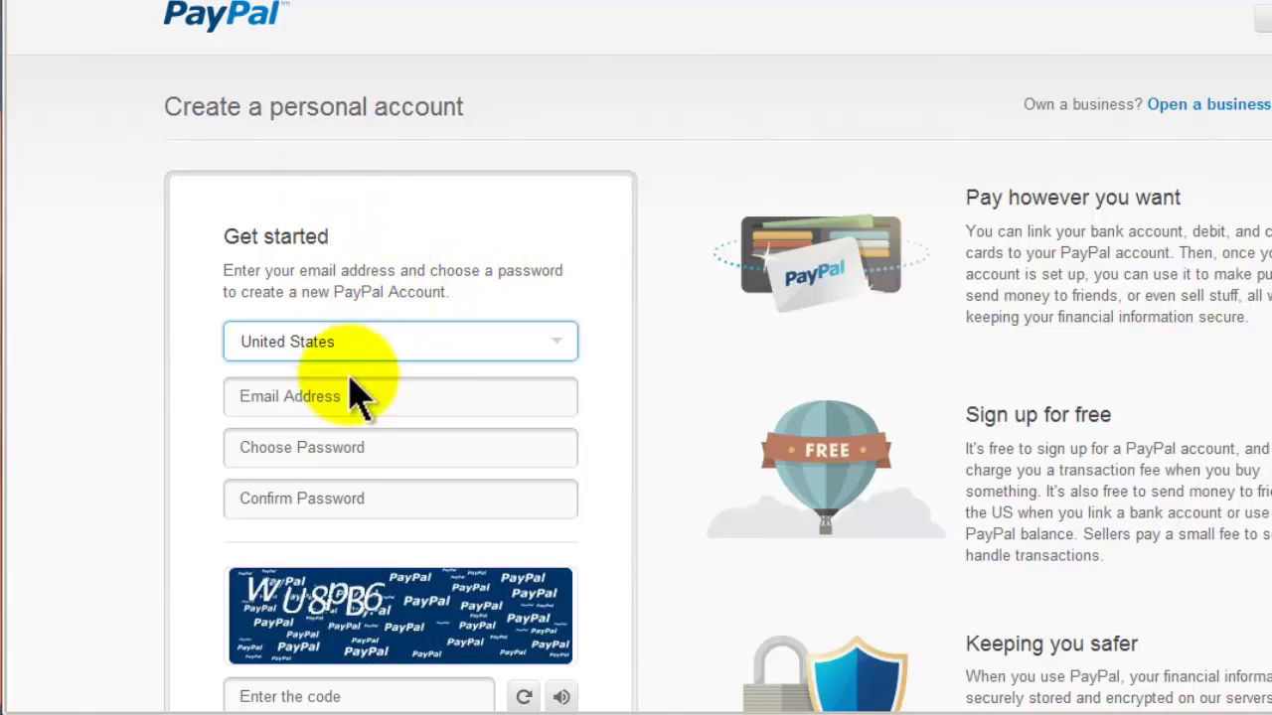
pyautogui.click(352, 398)
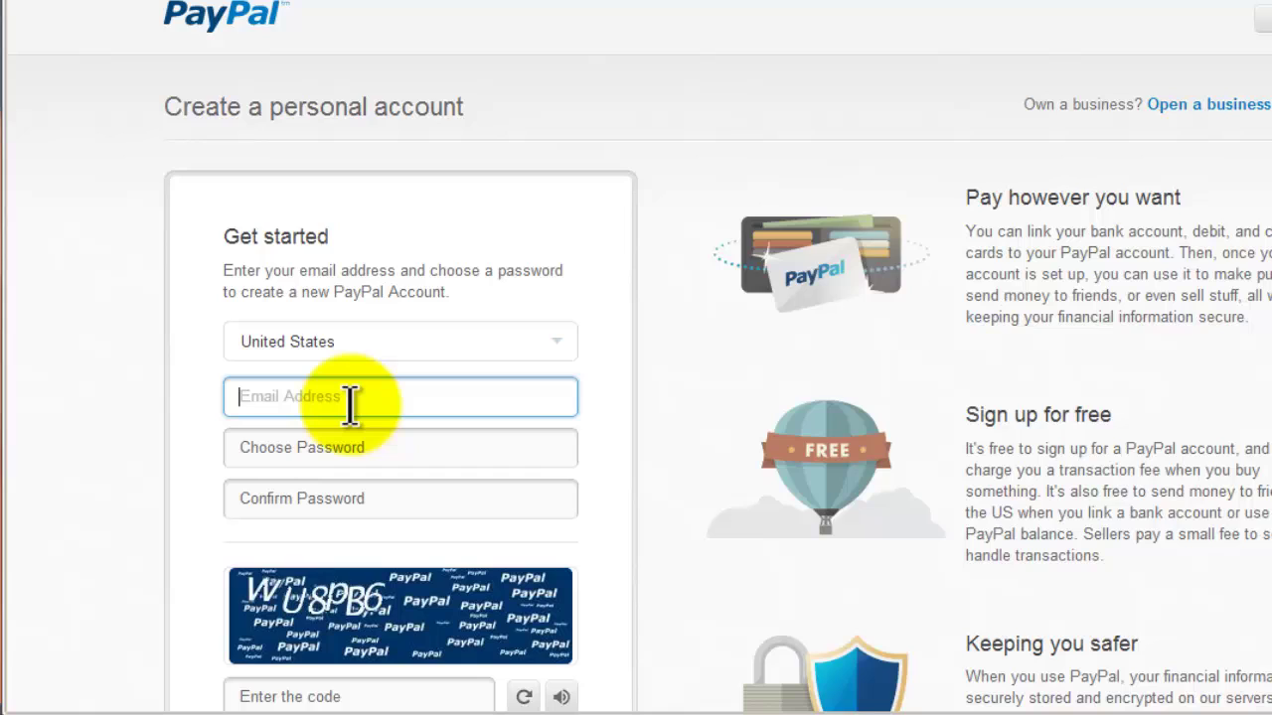
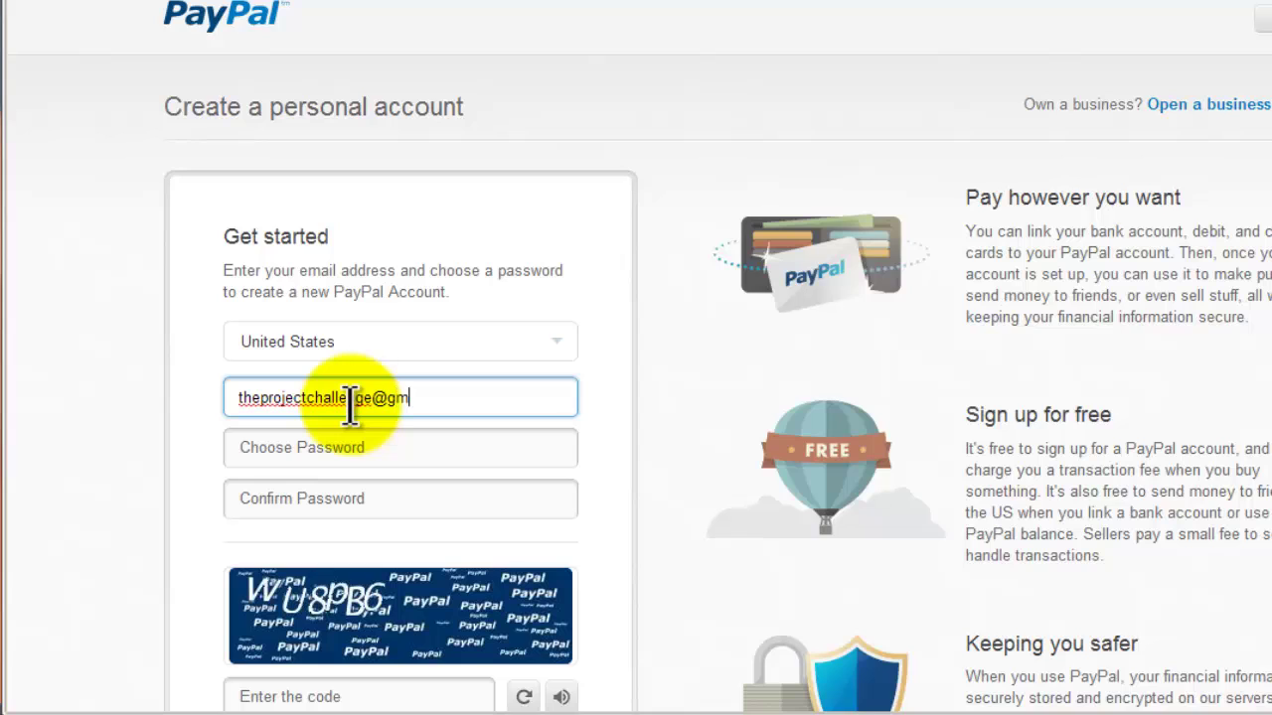
pyautogui.press('Tab')
pyautogui.write('•••••••')
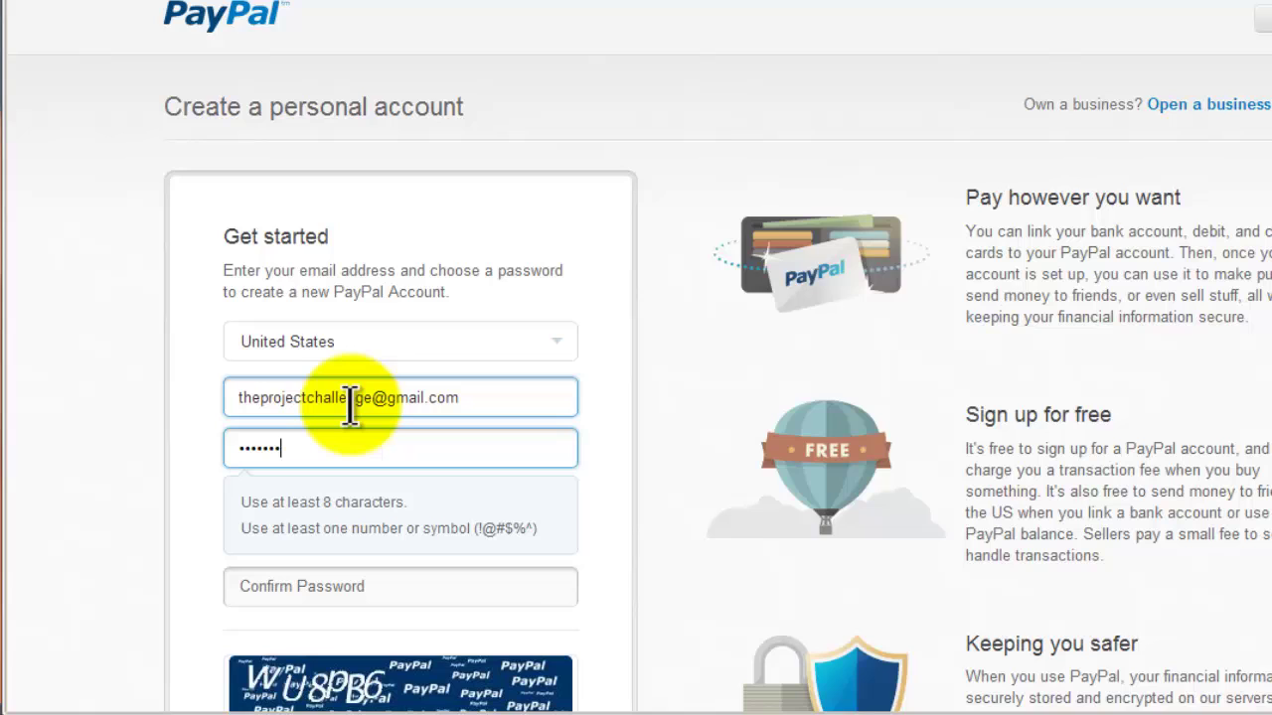
pyautogui.write('••')
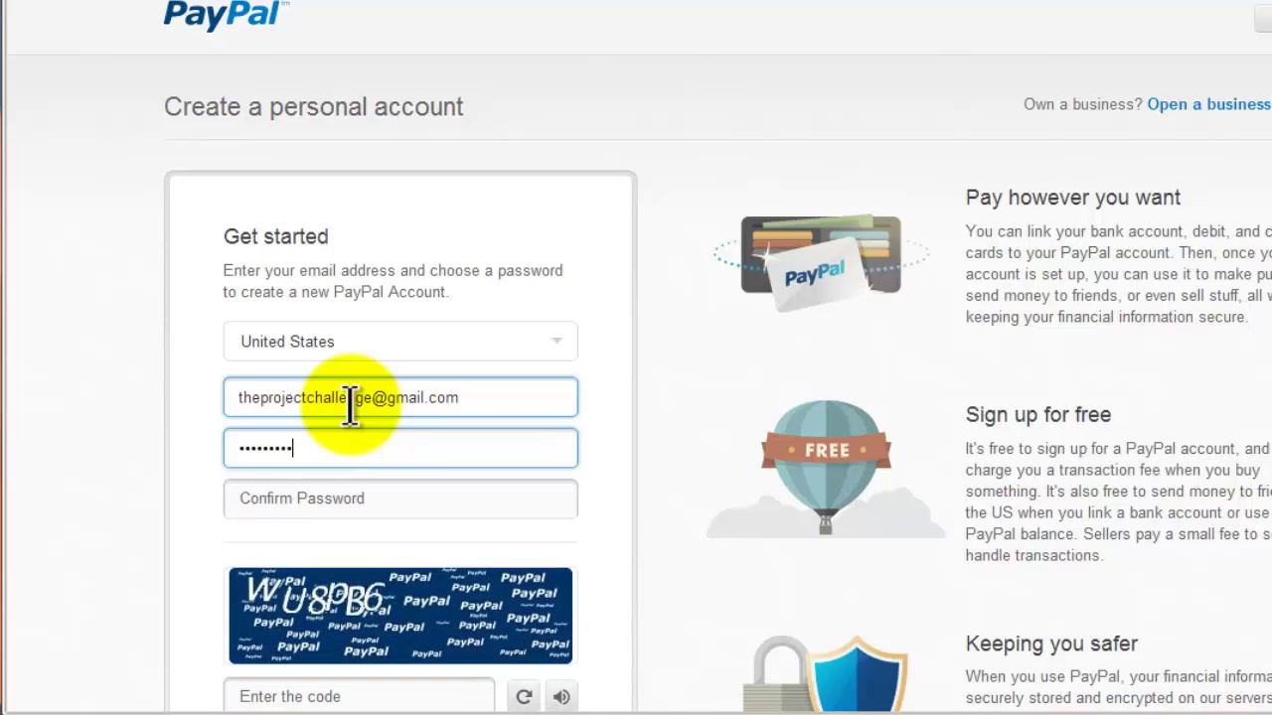
pyautogui.press('Tab')
pyautogui.write('••••')
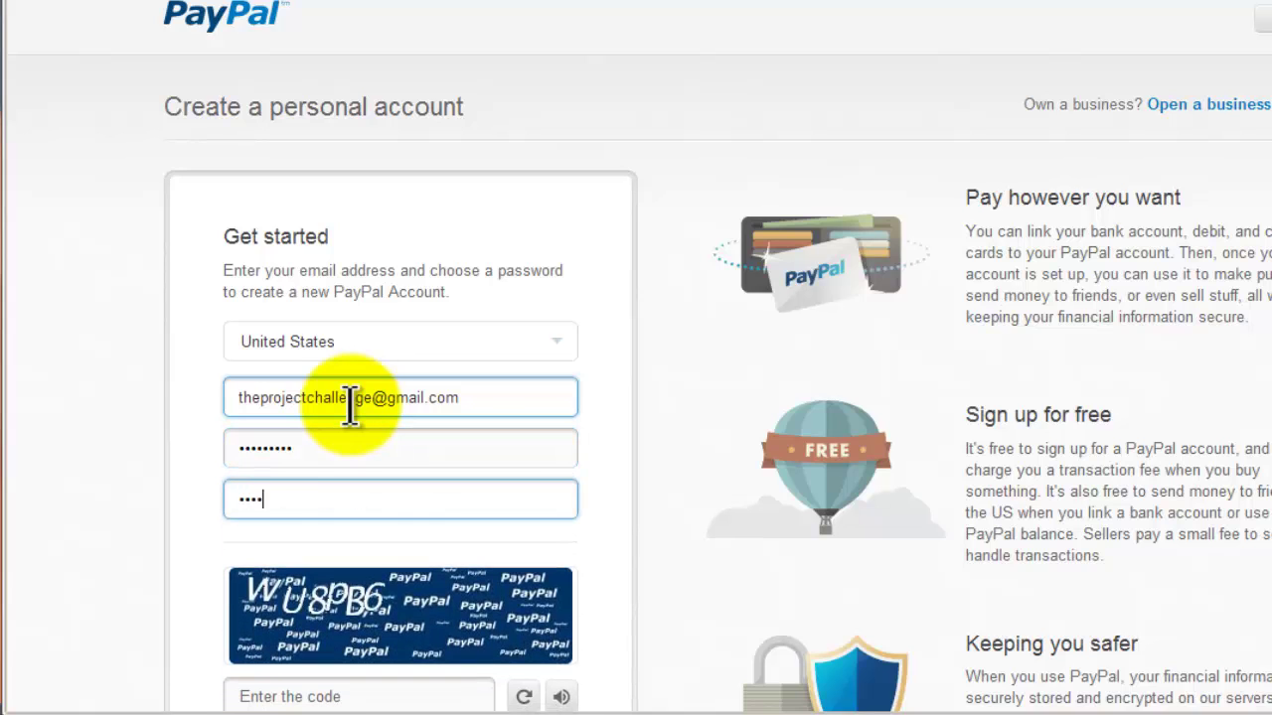
pyautogui.write('•••')
# Fill in the security code shown on the sign-up form.
pyautogui.scroll(-3, 353, 412)
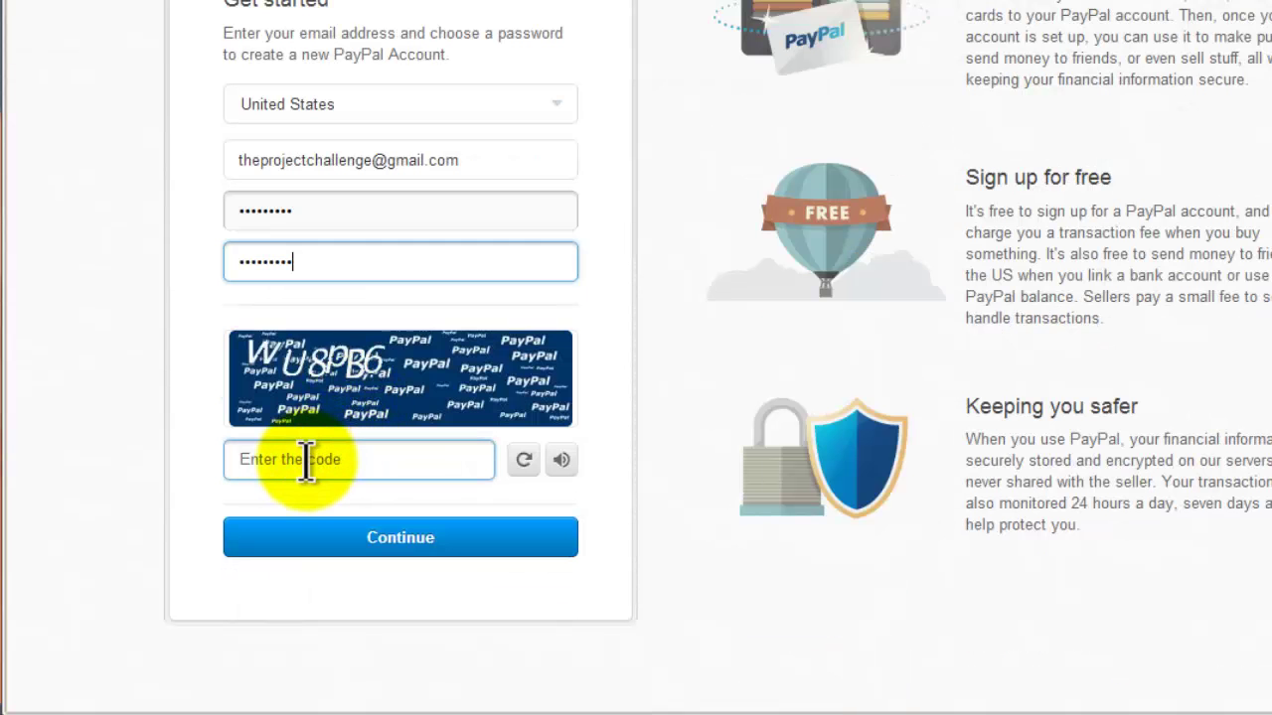
pyautogui.click(307, 459)
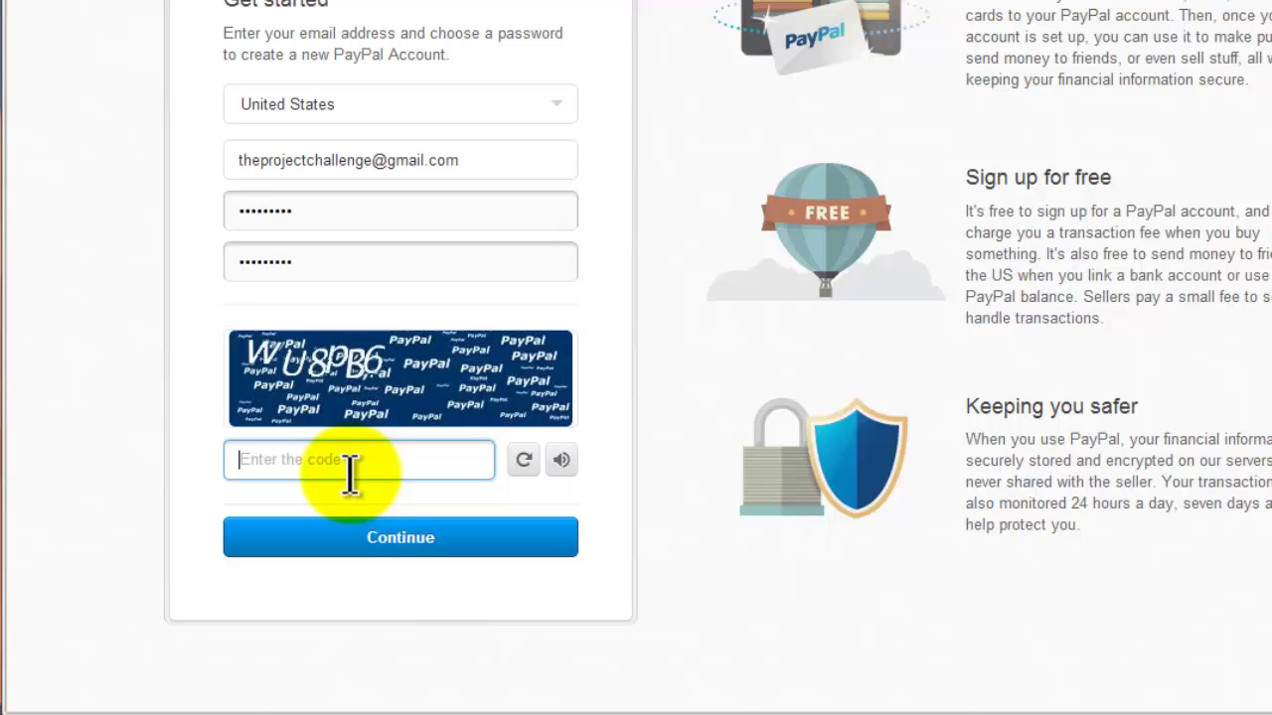
pyautogui.write('WU')
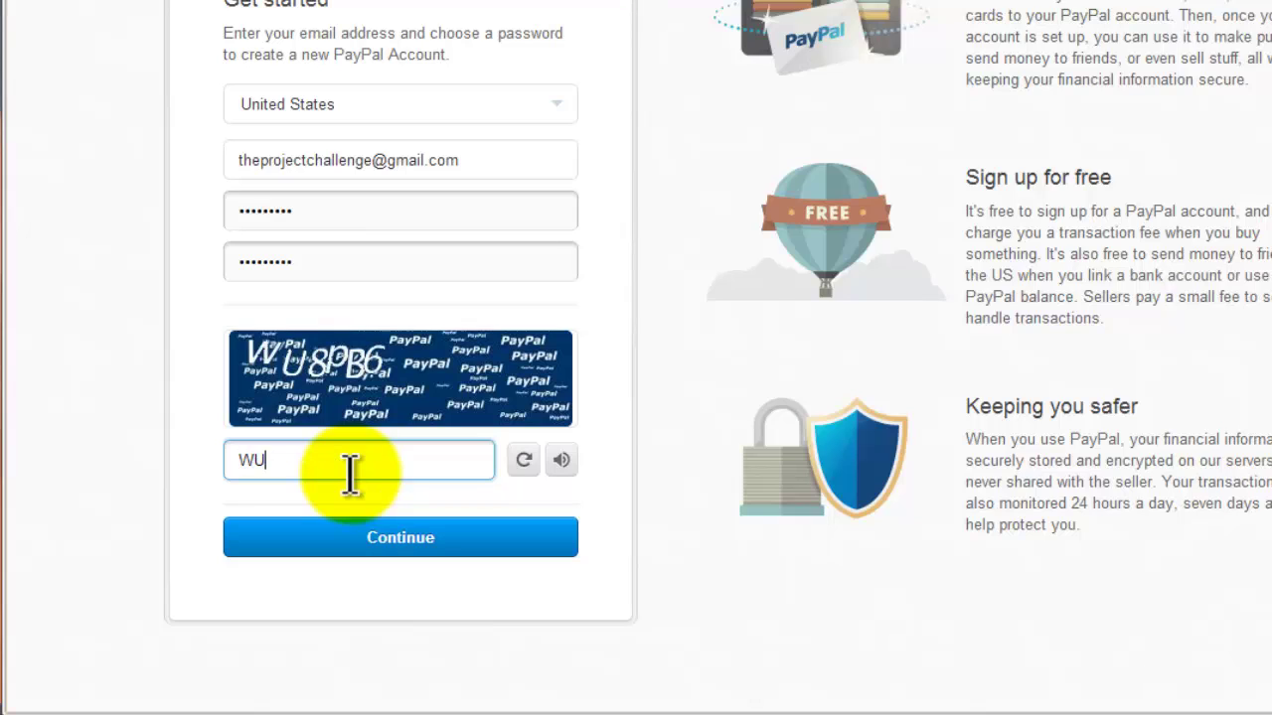
pyautogui.write('8')
pyautogui.write('pB')
pyautogui.write('6')
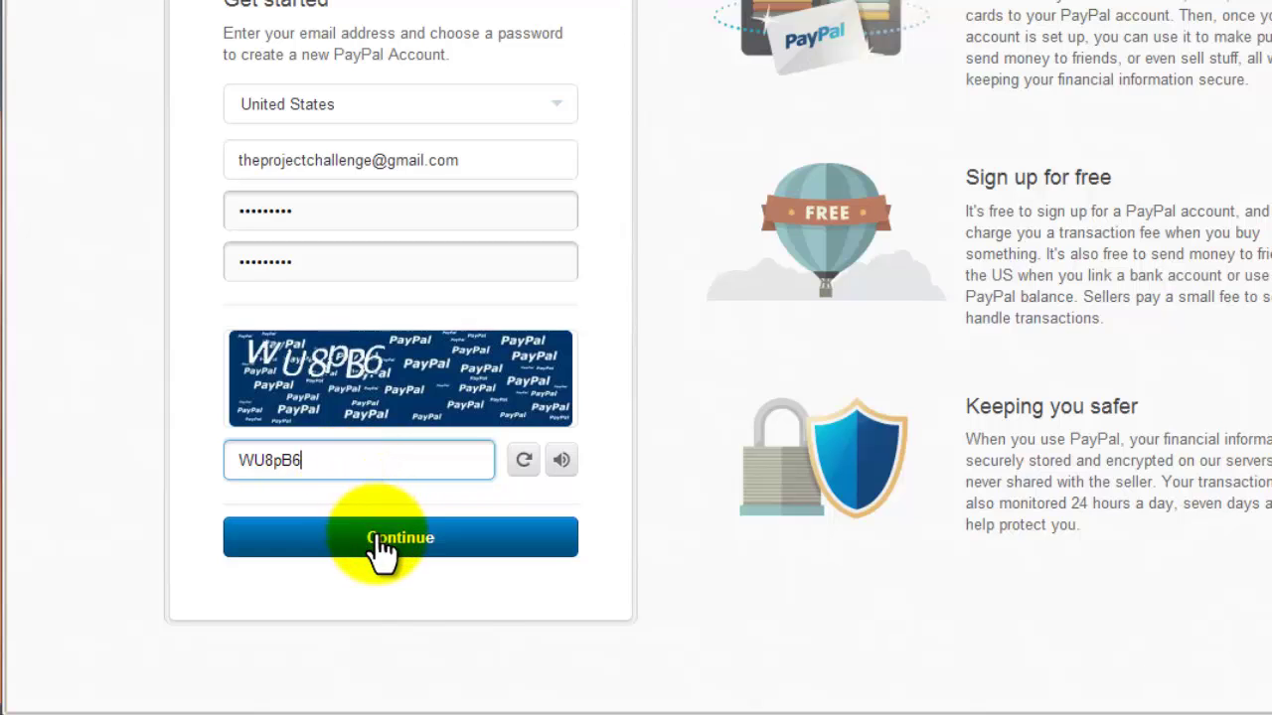
# Continue to the details form and enter the legal first name, last name and street address.
pyautogui.click(381, 546)
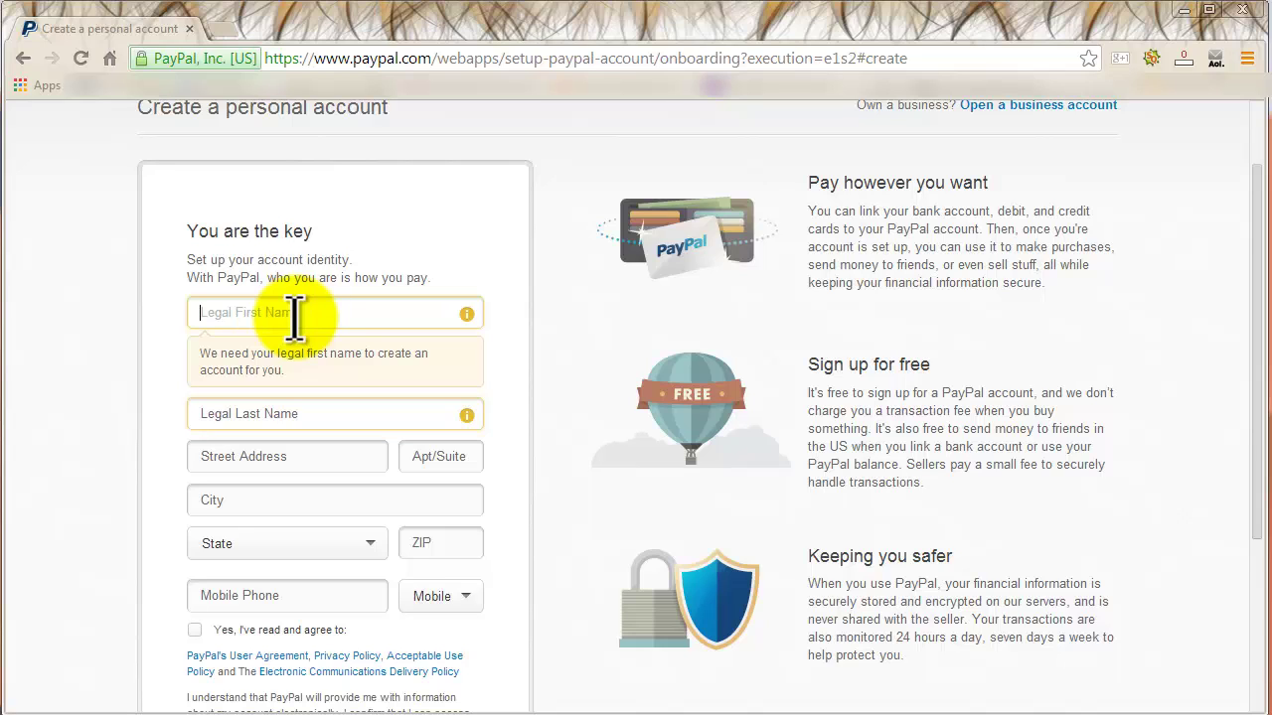
pyautogui.write('John')
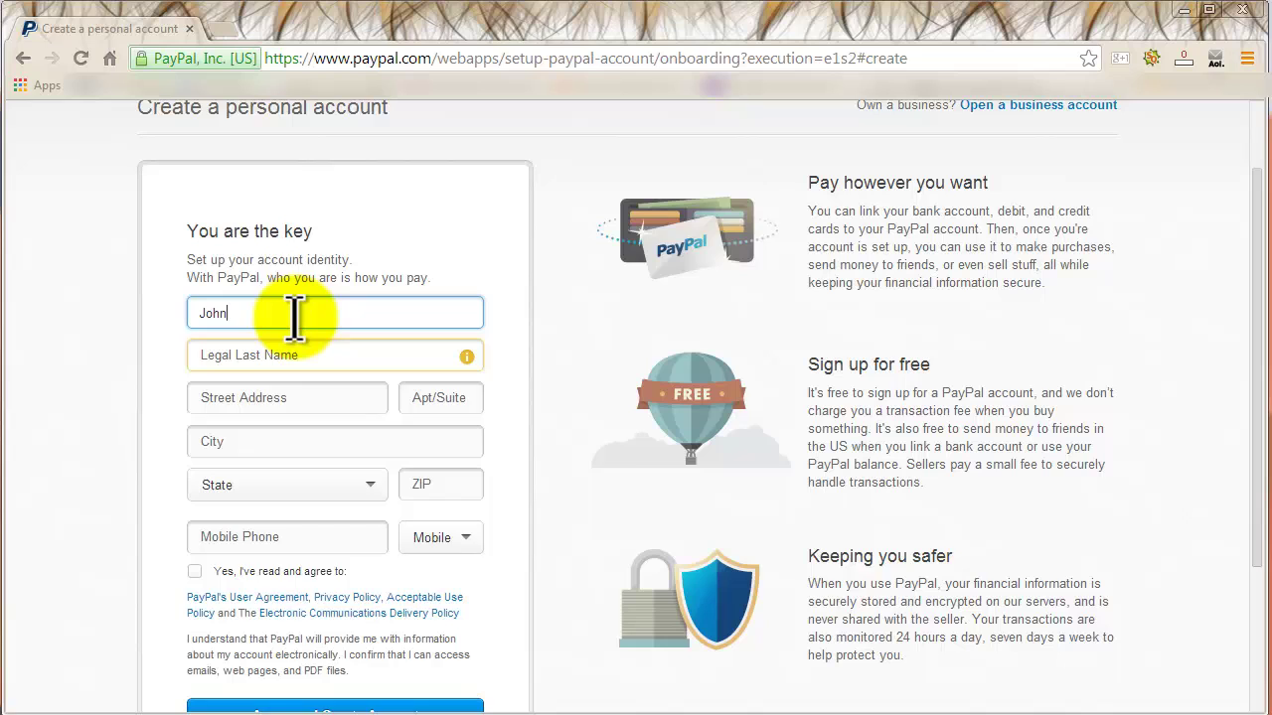
pyautogui.press('Tab')
pyautogui.write('Smith')
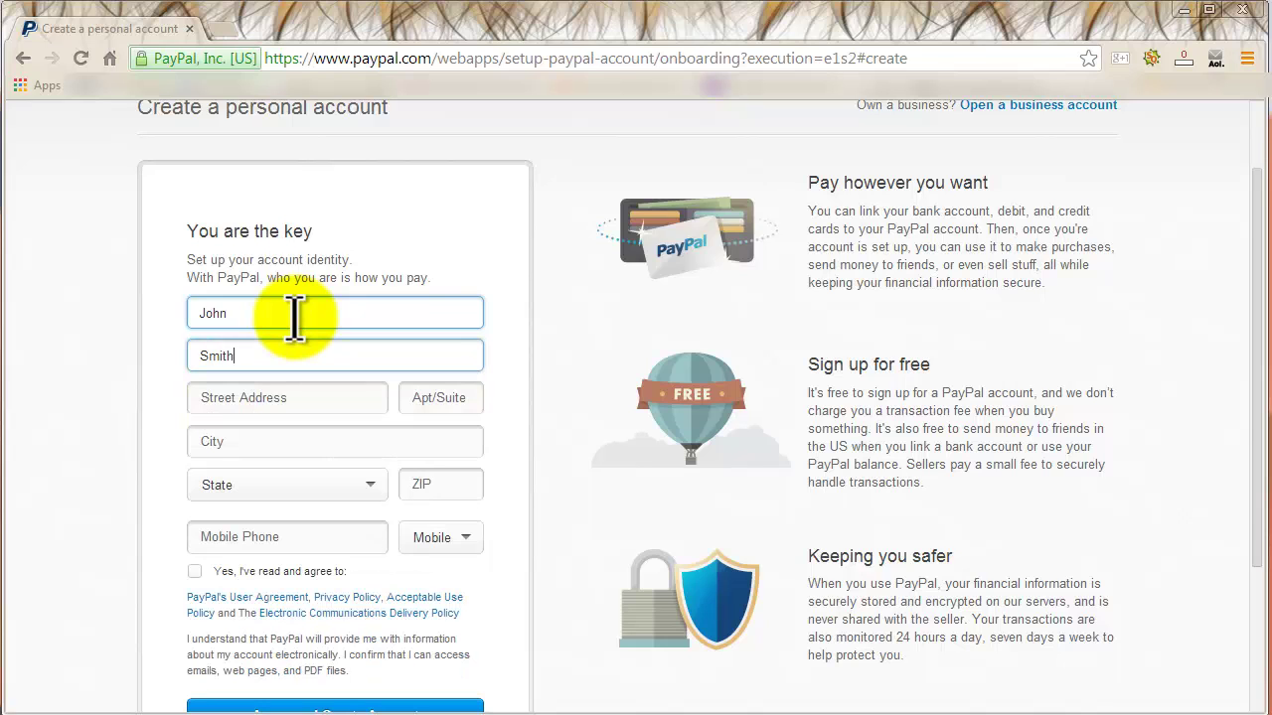
pyautogui.click(265, 398)
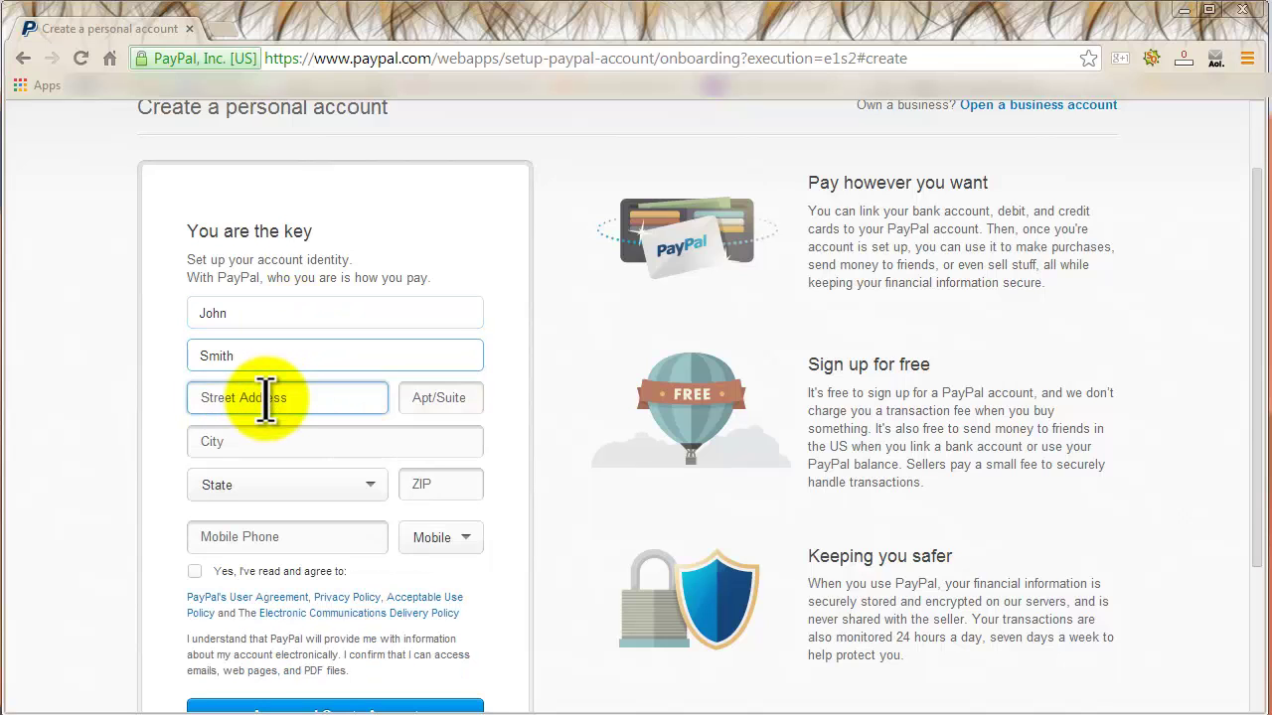
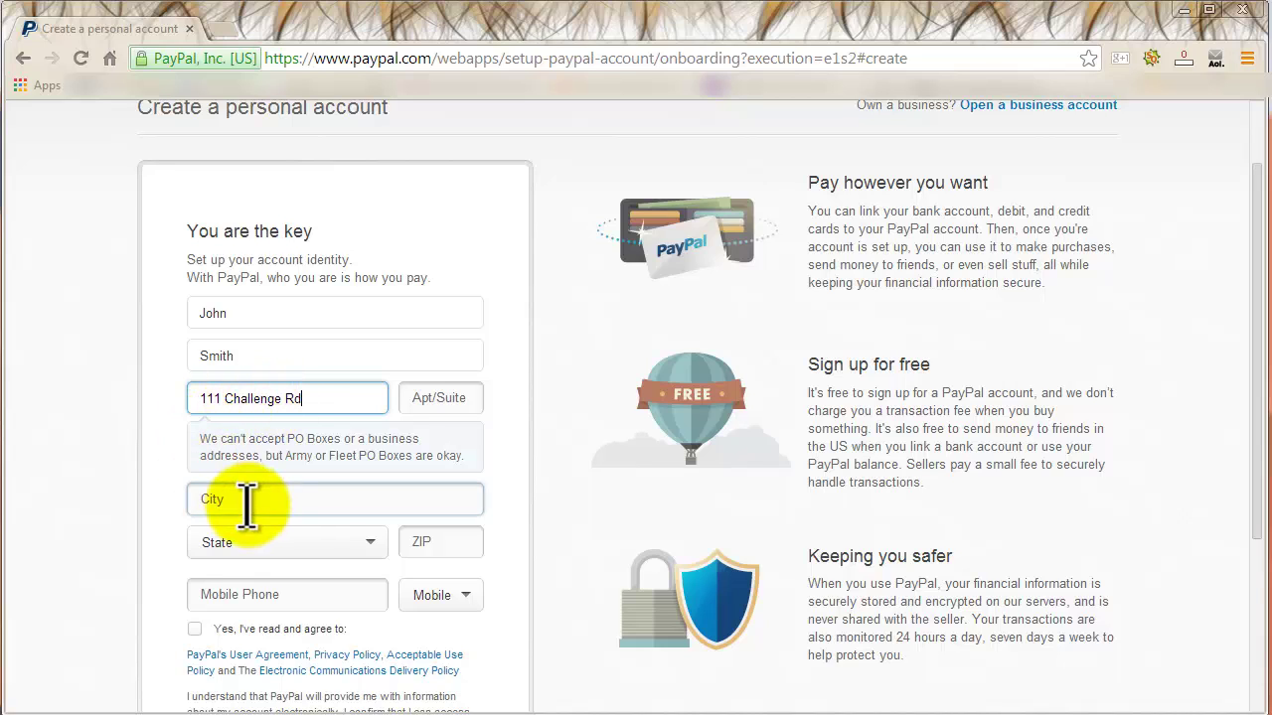
# Enter the city and pick a state starting with T.
pyautogui.click(249, 500)
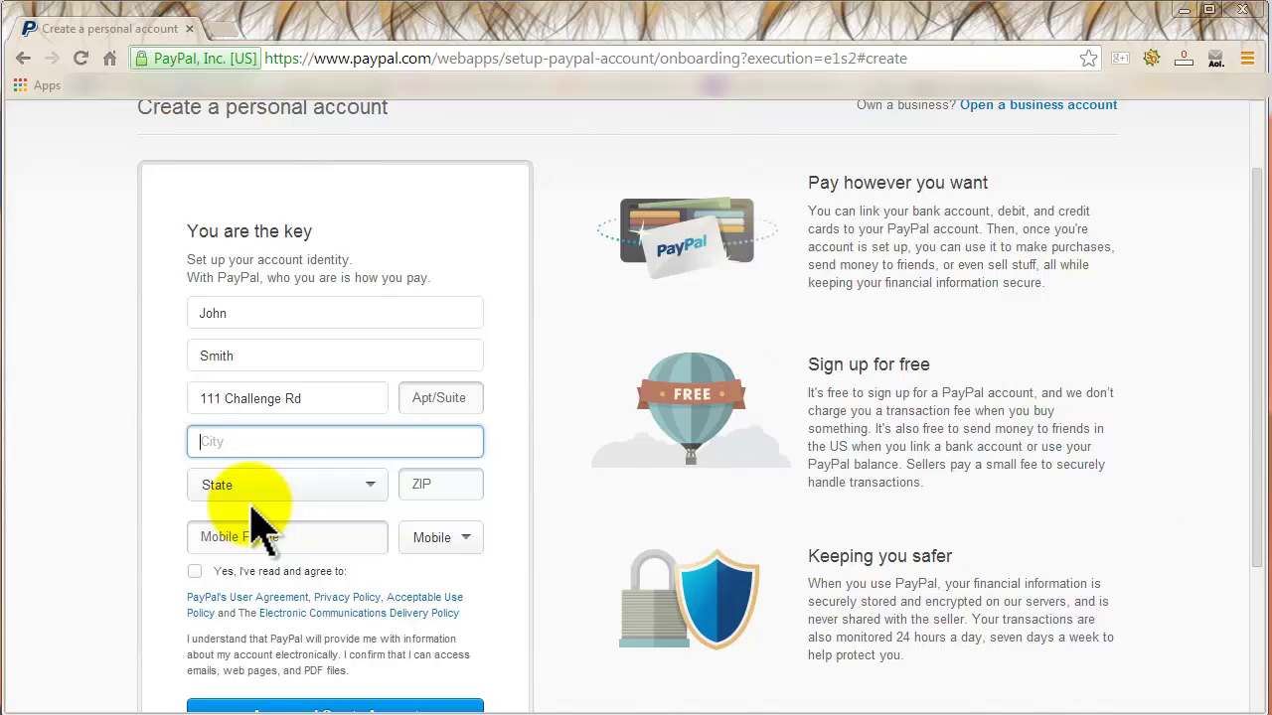
pyautogui.write('Auat')
pyautogui.write('i')
pyautogui.write('tin')
pyautogui.press('Tab')
pyautogui.press('t')
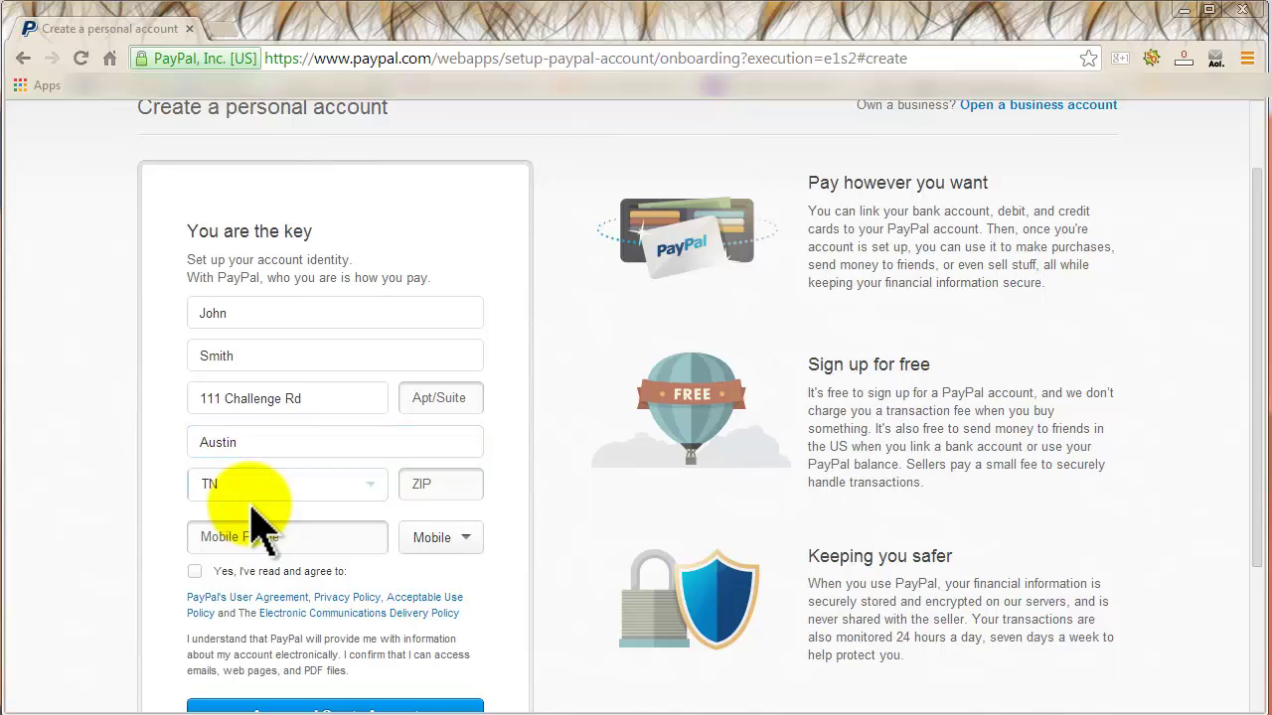
pyautogui.click(426, 484)
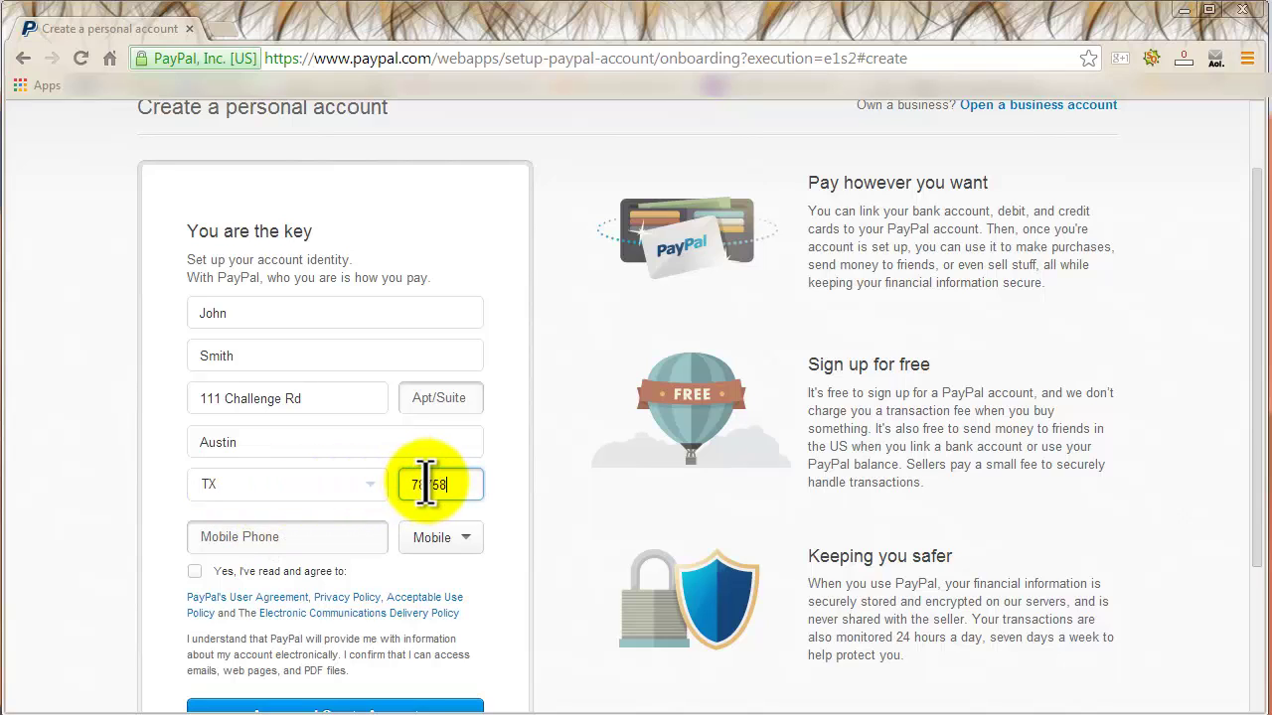
pyautogui.write('78758')
# Enter the mobile phone number, accept the user agreement and submit the form.
pyautogui.click(311, 536)
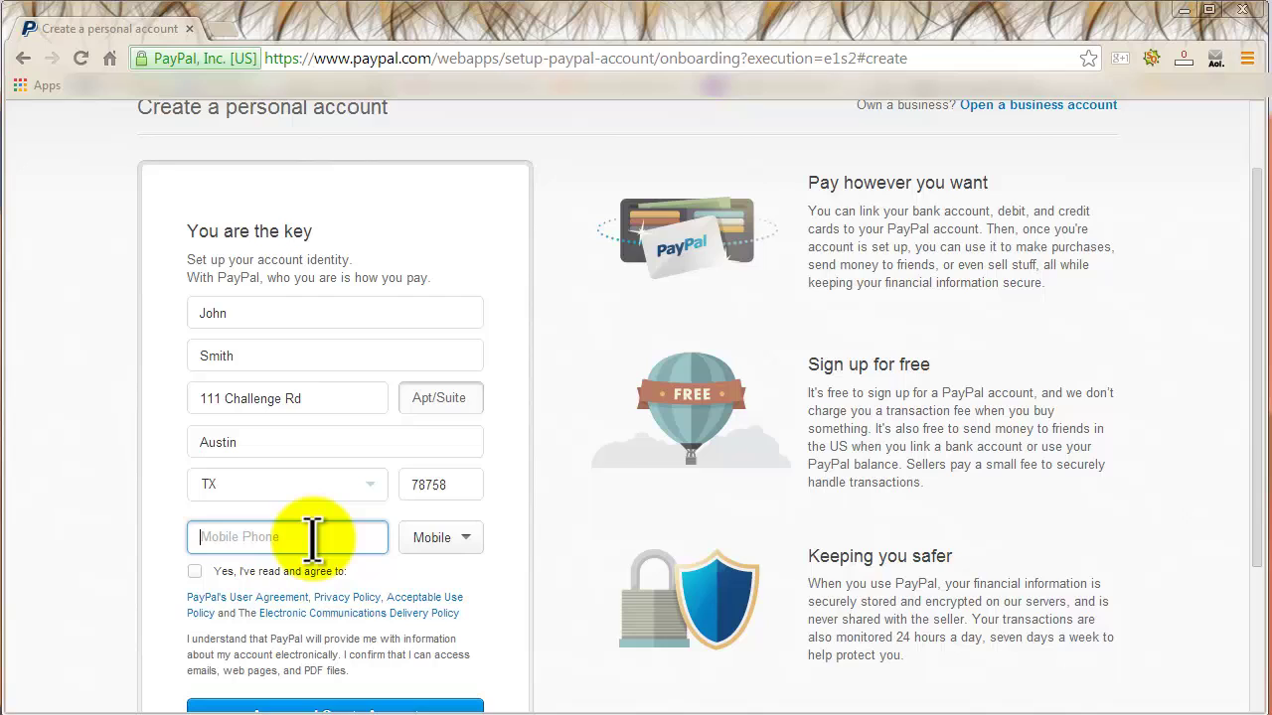
pyautogui.write('512-')
pyautogui.write('111-1111')
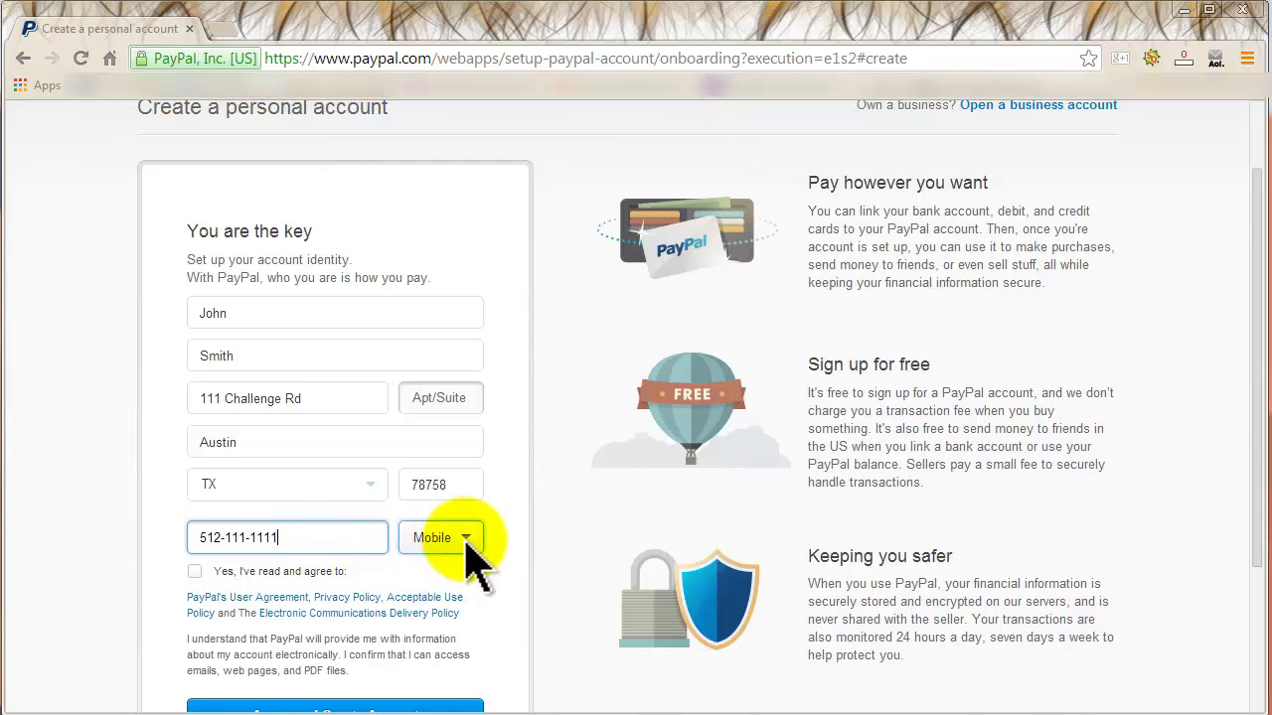
pyautogui.click(195, 573)
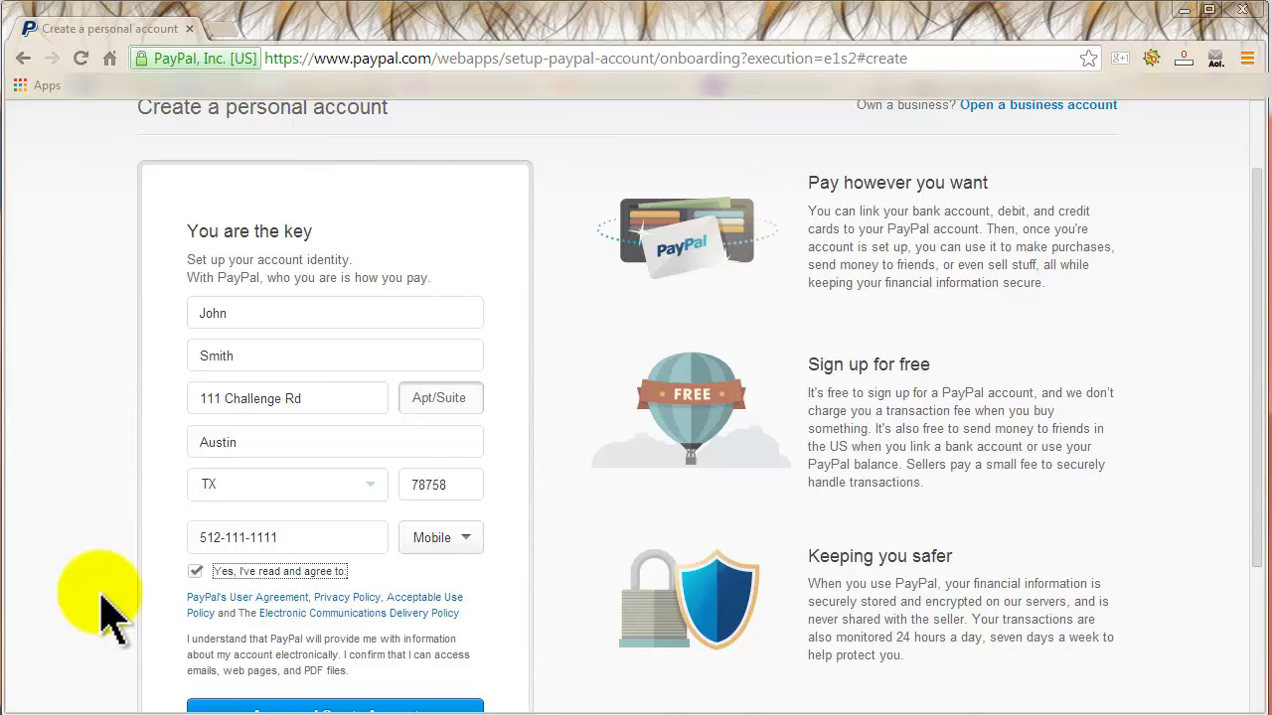
pyautogui.scroll(-2, 105, 611)
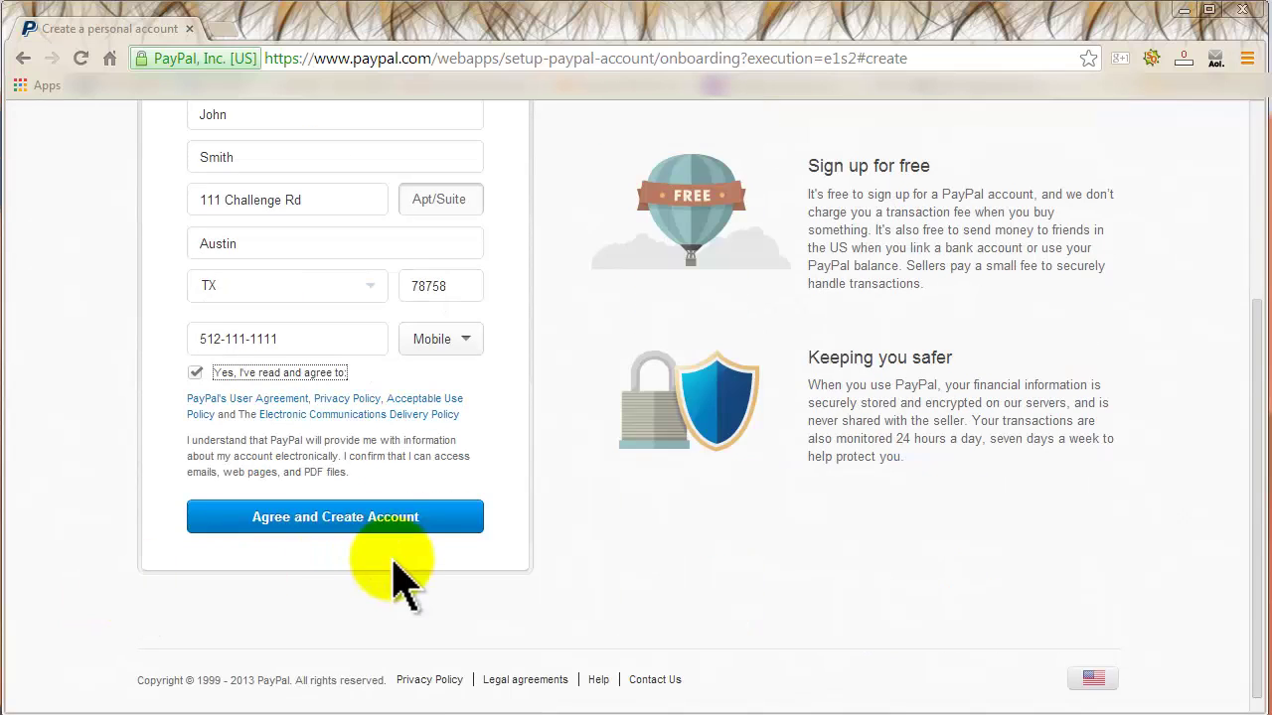
pyautogui.click(346, 524)
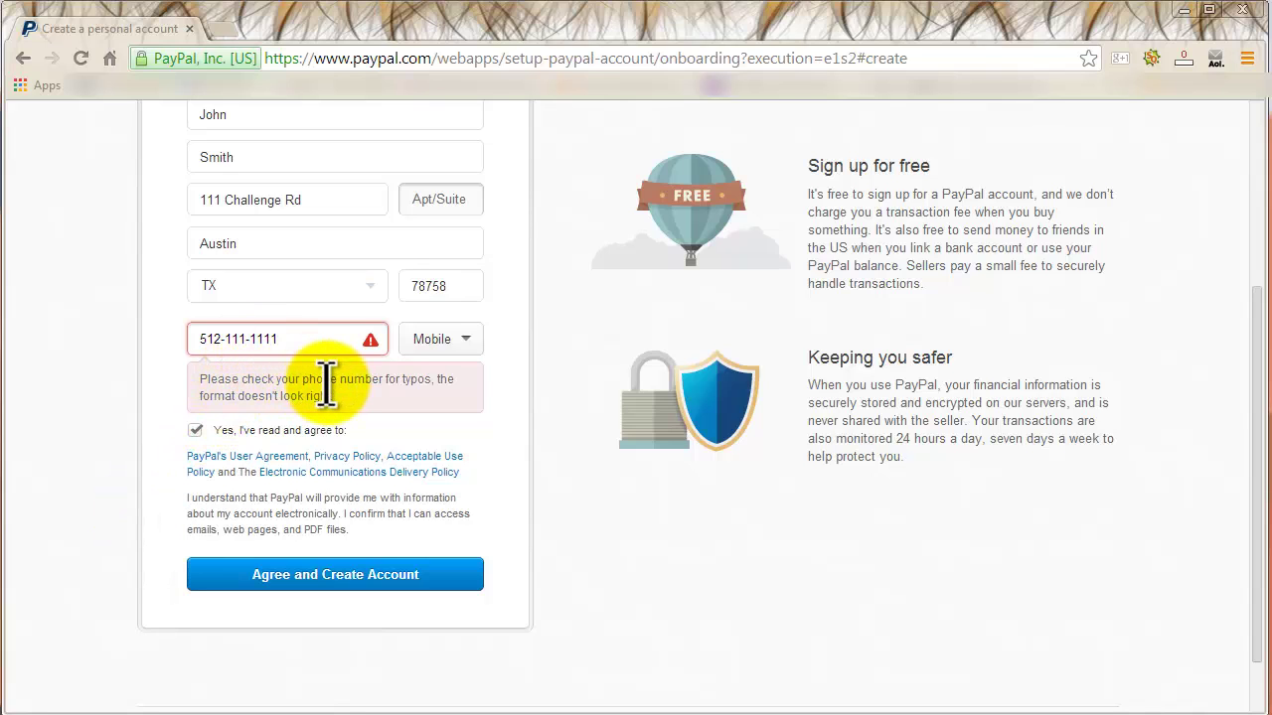
# Fix the phone number's middle digits and resubmit the sign-up form.
pyautogui.doubleClick(237, 339)
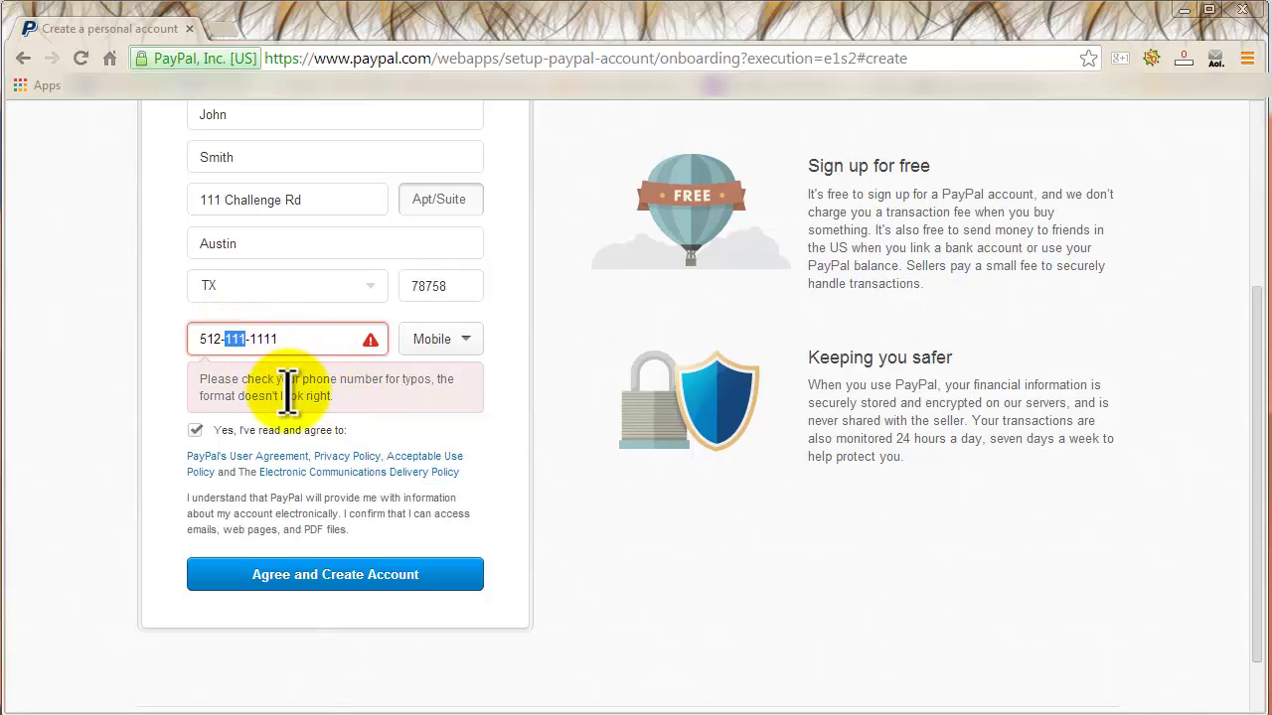
pyautogui.write('555')
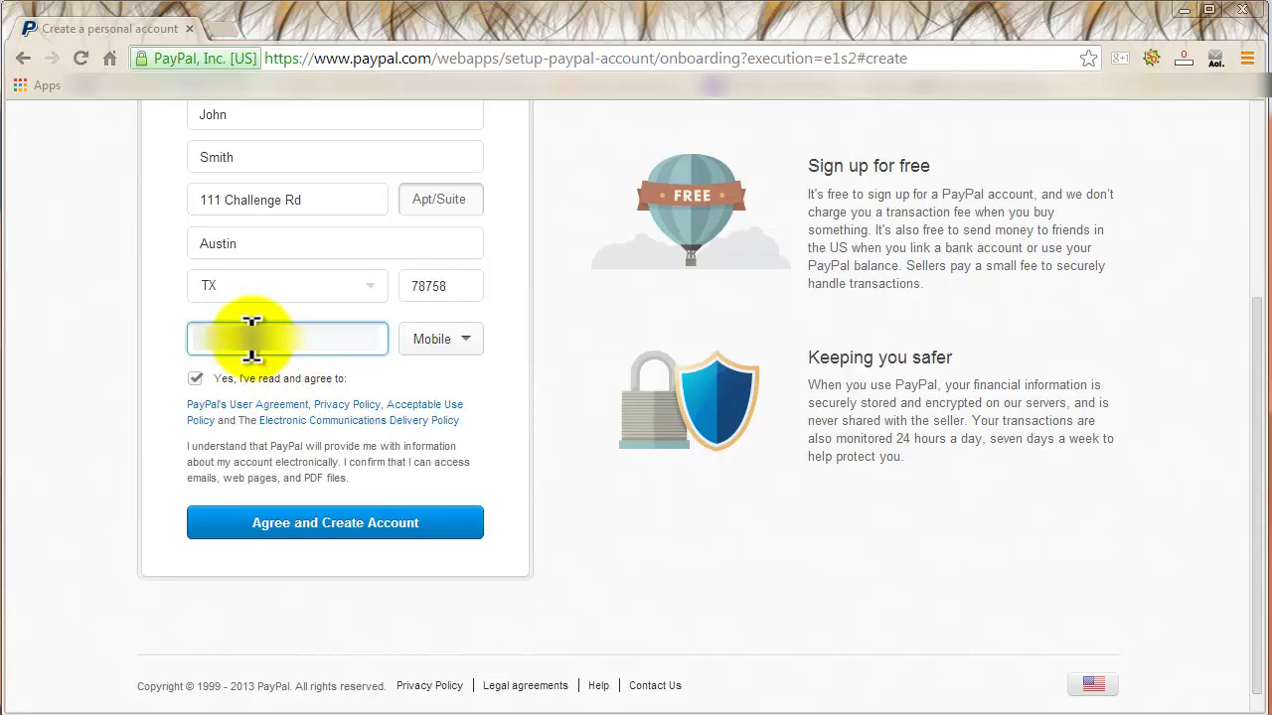
pyautogui.doubleClick(283, 339)
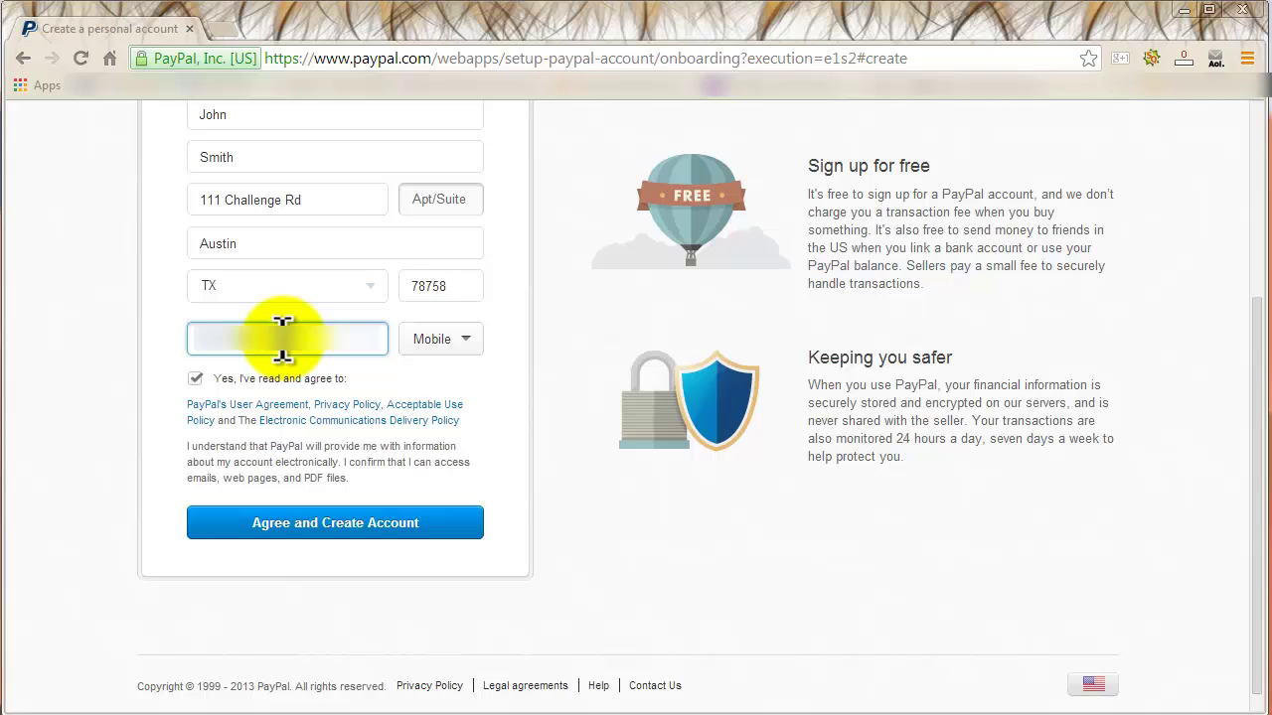
pyautogui.click(331, 527)
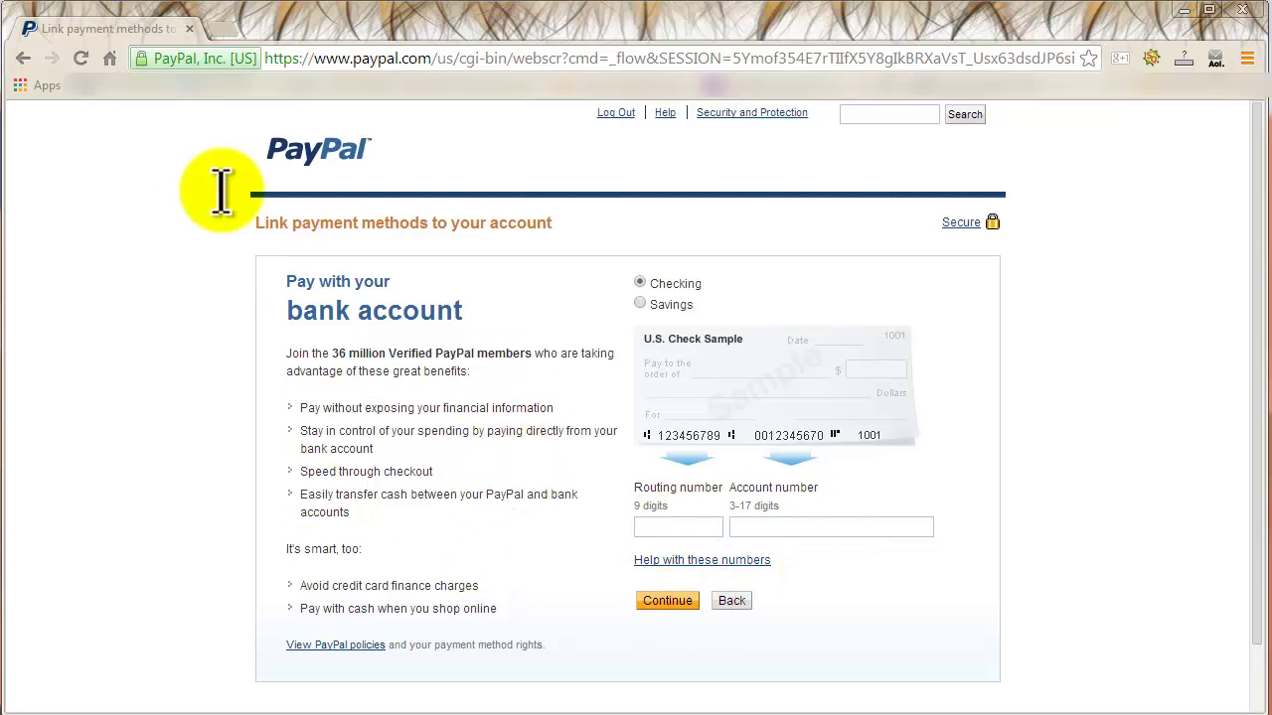
# Leave the bank form, look at the card form, then return to the payment-method choices.
pyautogui.click(22, 58)
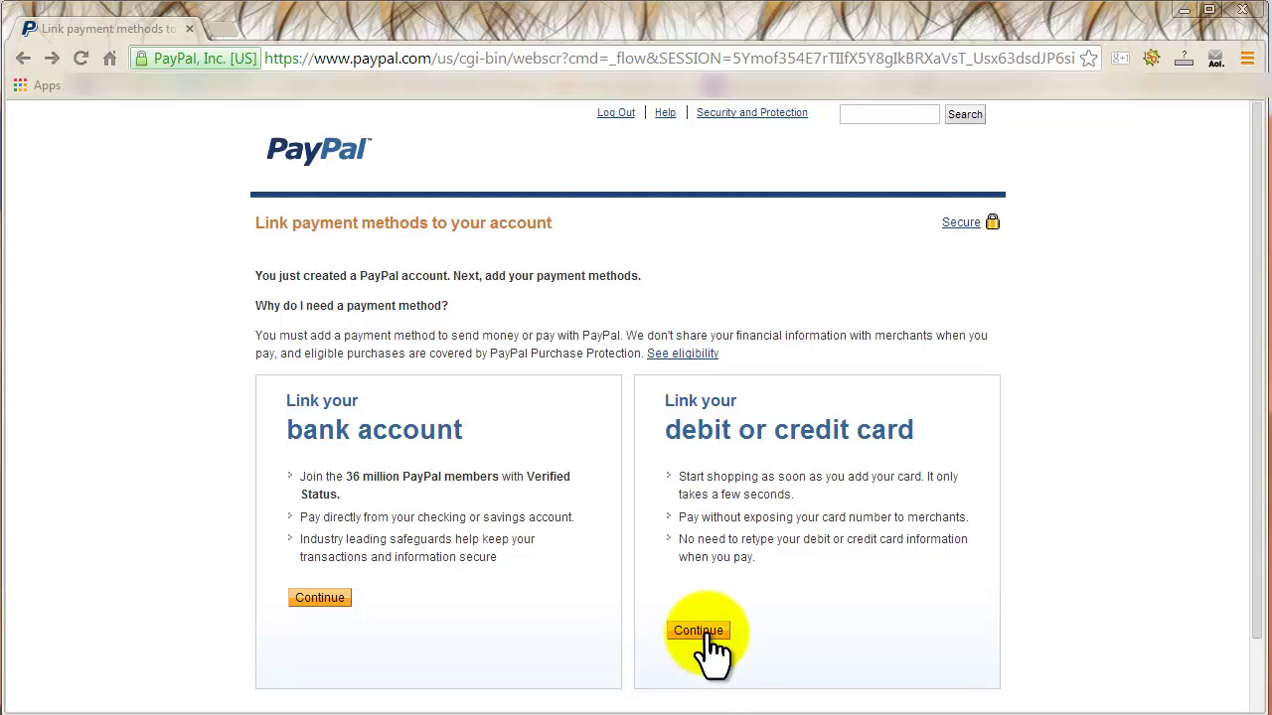
pyautogui.click(700, 634)
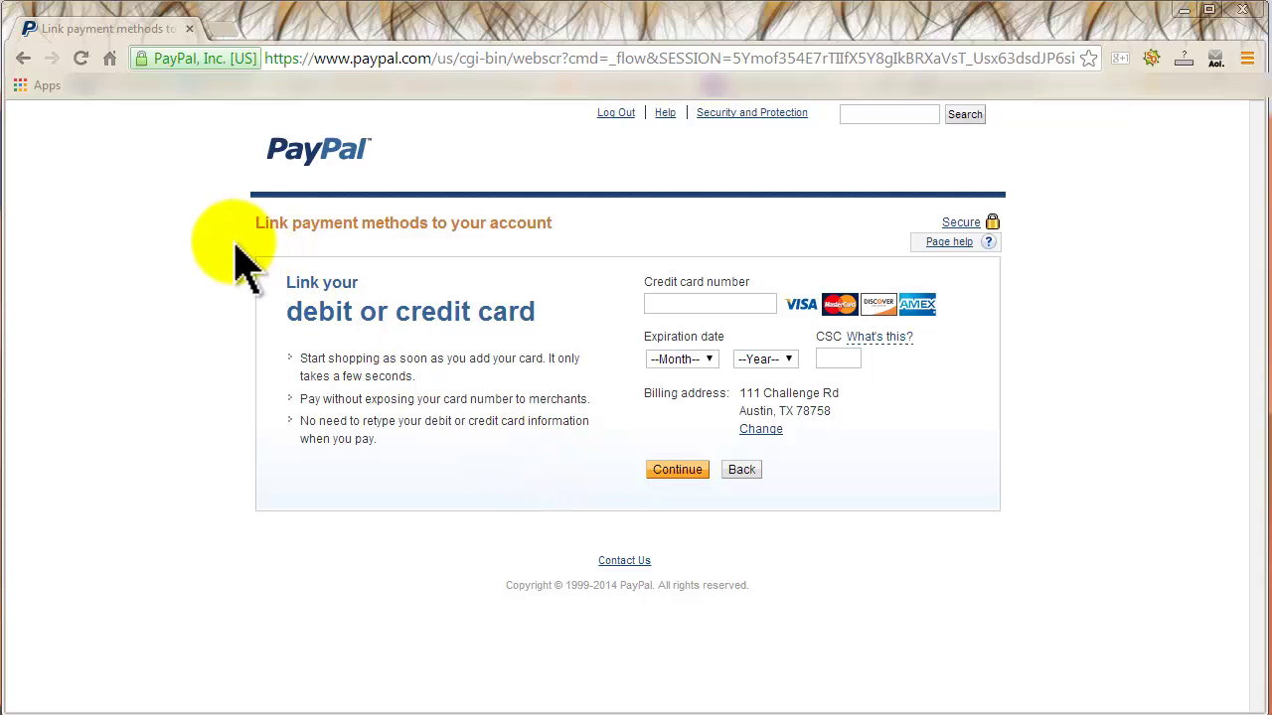
pyautogui.click(22, 60)
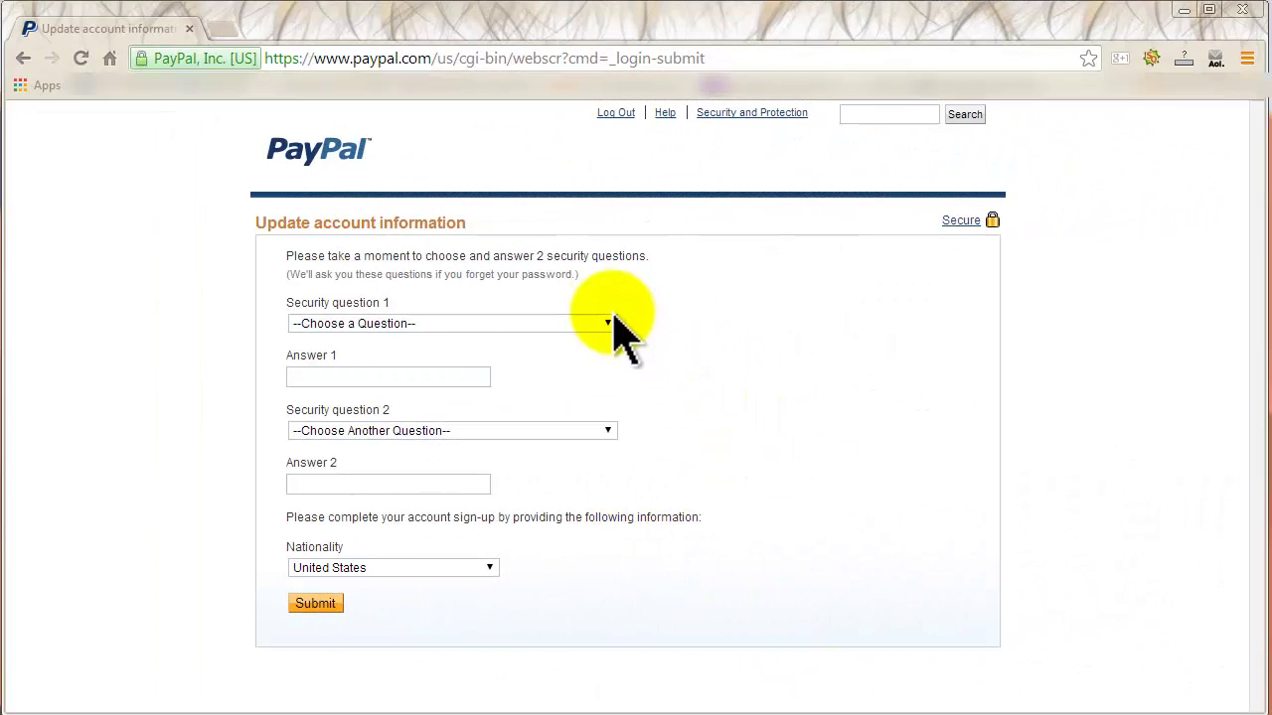
# Choose the first-pet and first-roommate security questions, answer both, and submit.
pyautogui.click(607, 328)
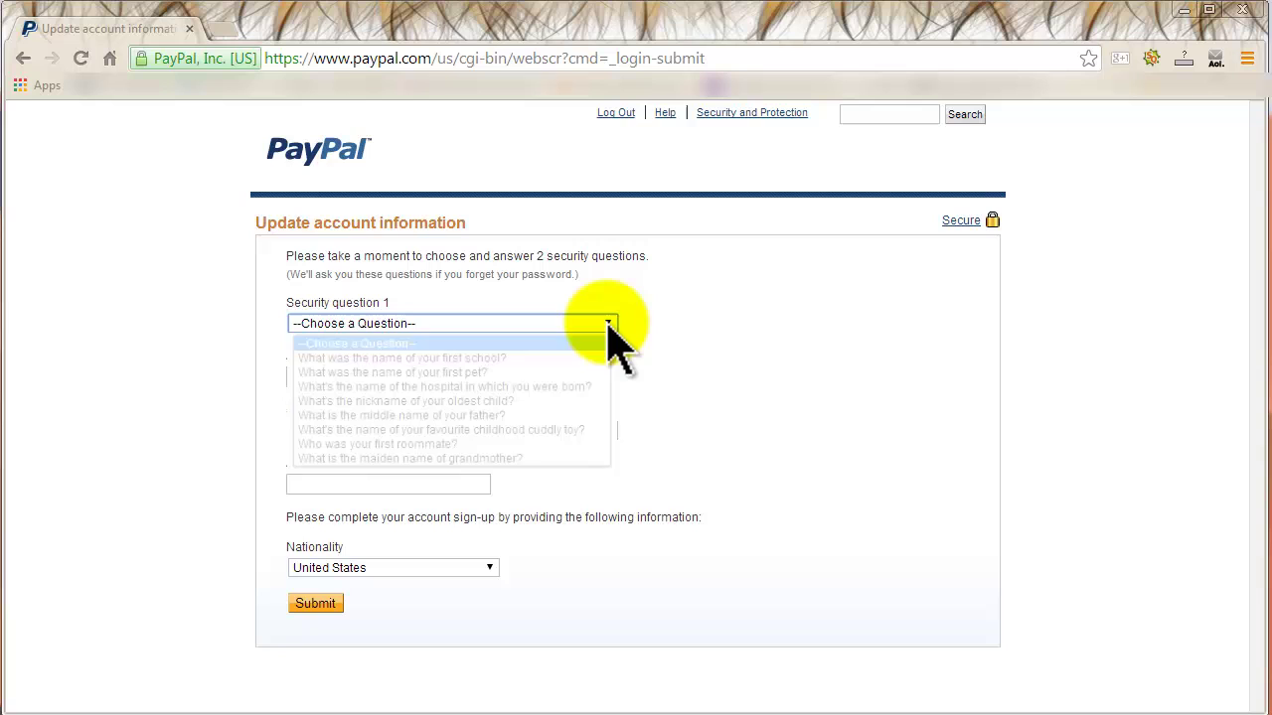
pyautogui.click(576, 374)
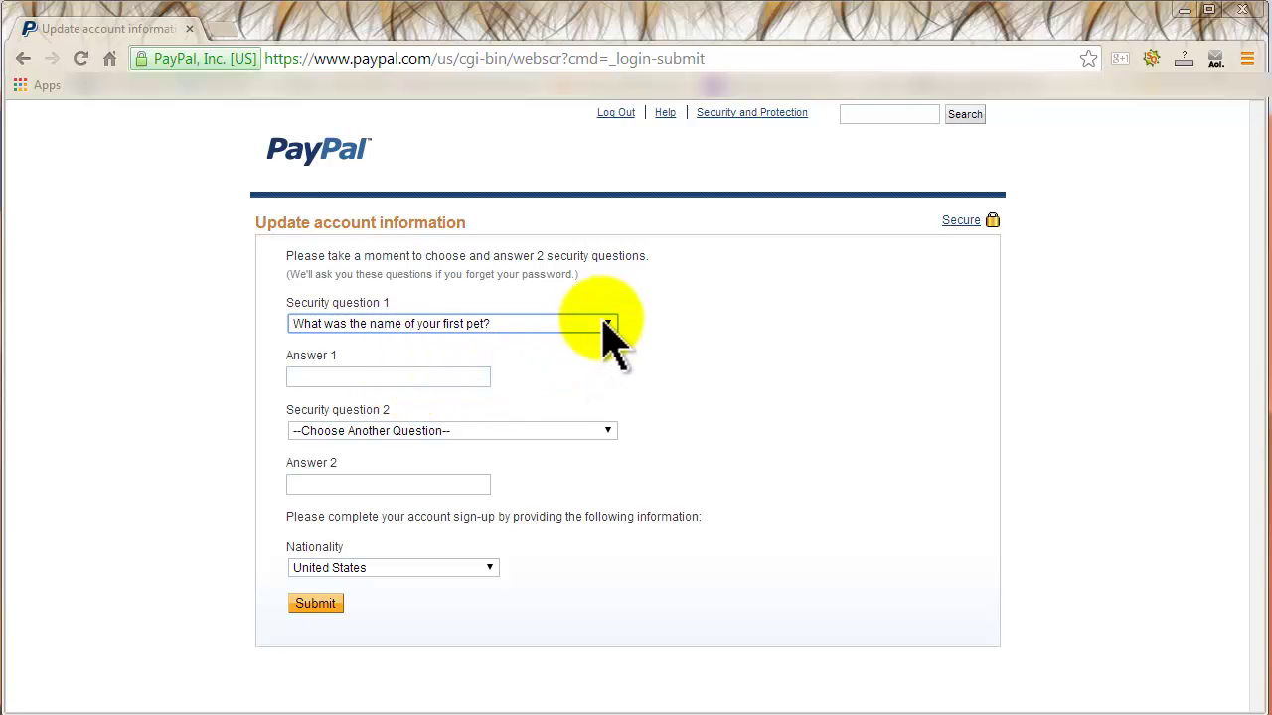
pyautogui.click(424, 378)
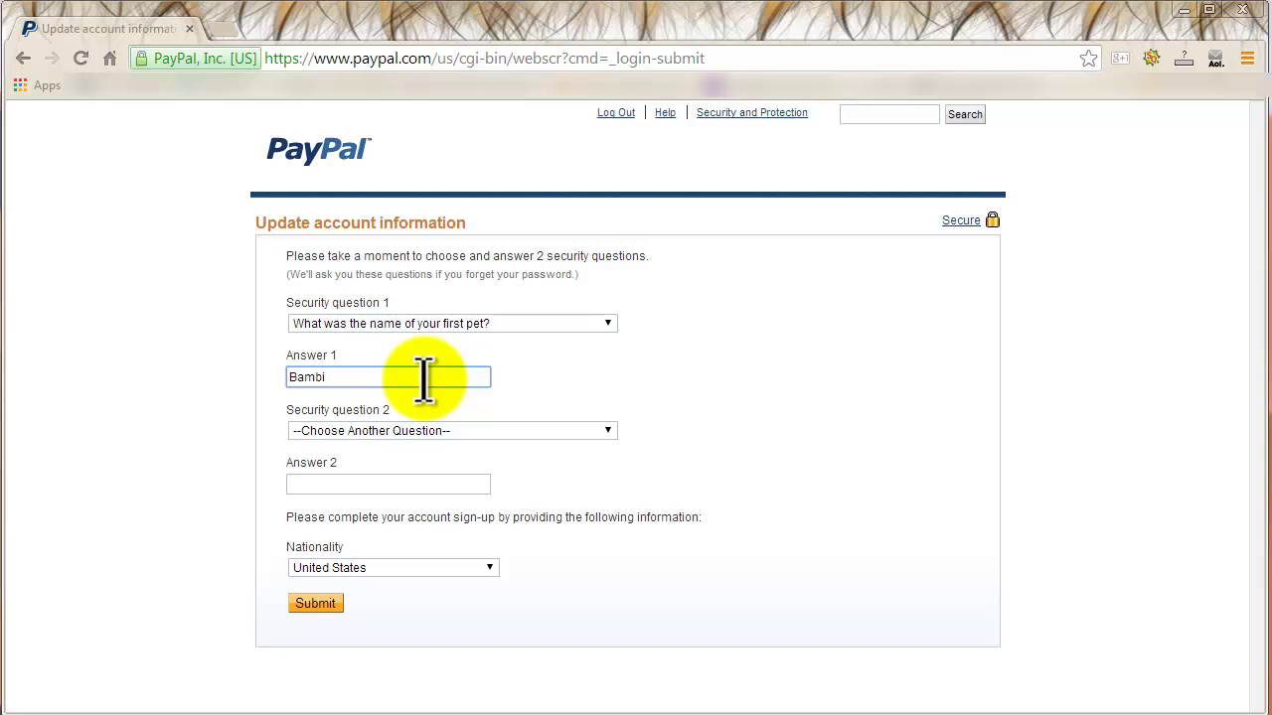
pyautogui.click(605, 433)
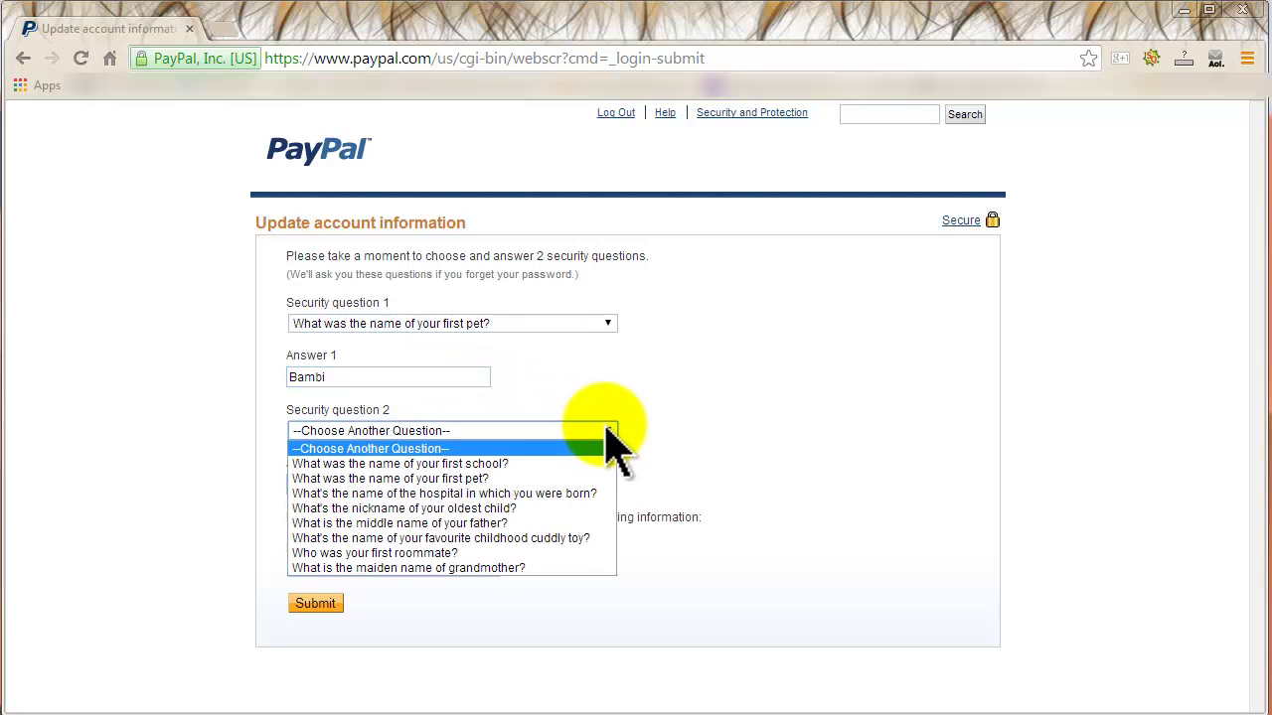
pyautogui.click(596, 554)
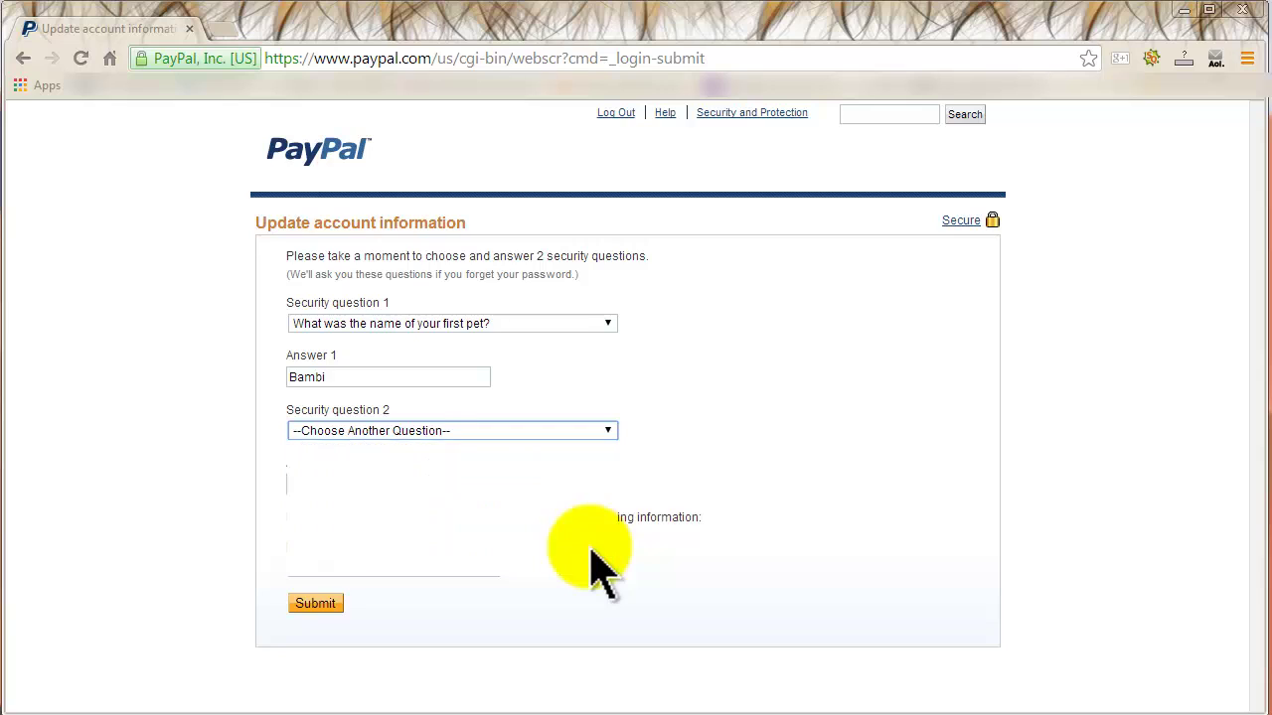
pyautogui.click(376, 487)
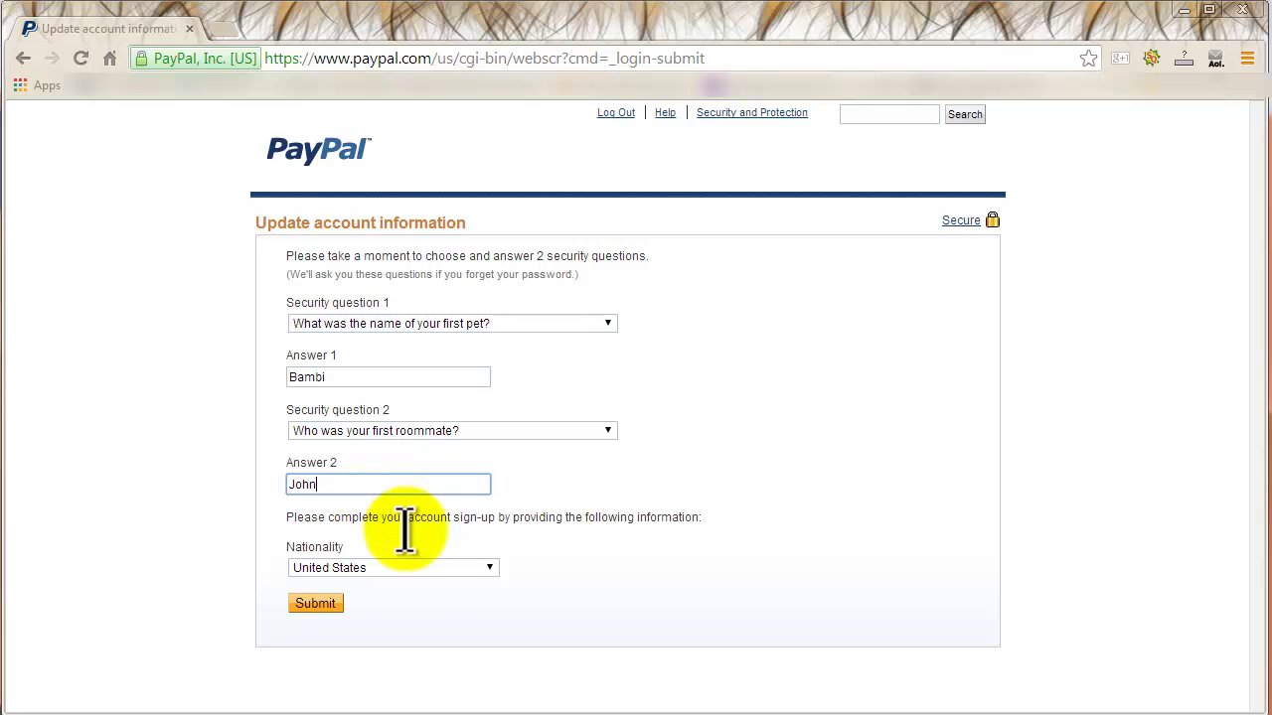
pyautogui.press('Tab')
pyautogui.click(316, 606)
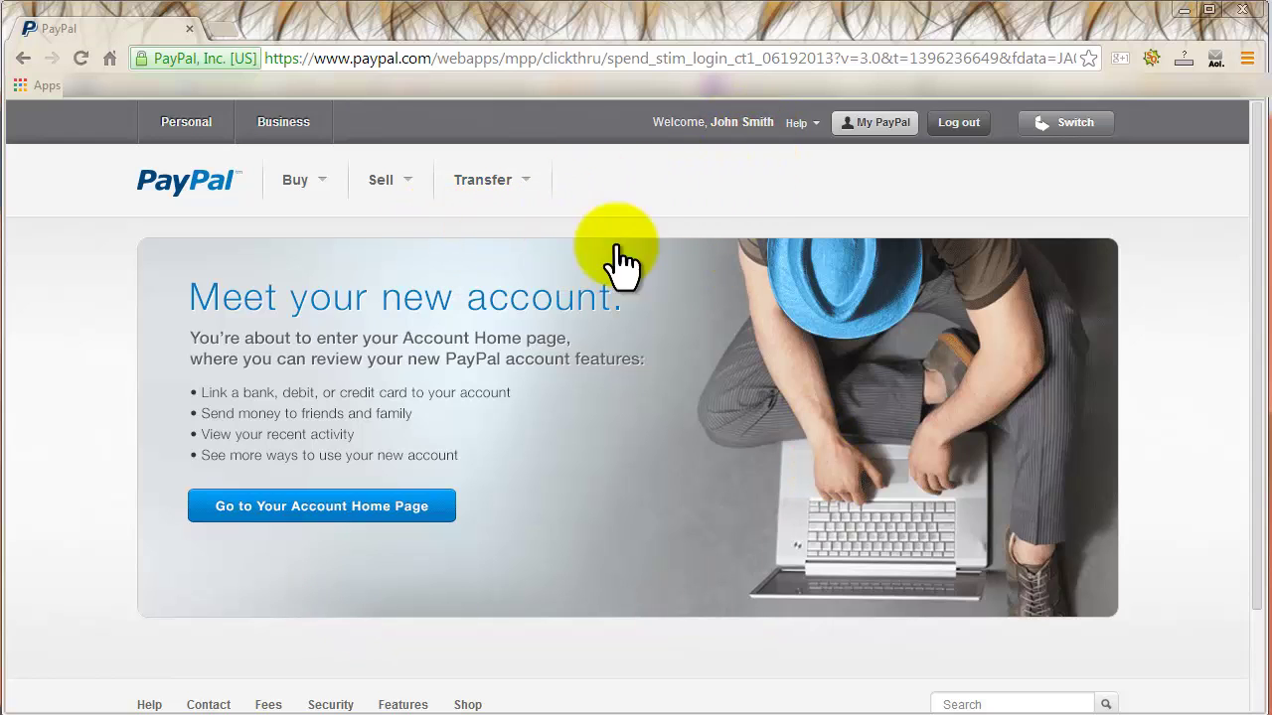
# Scroll down and back up the new account's welcome page.
pyautogui.scroll(-2, 564, 335)
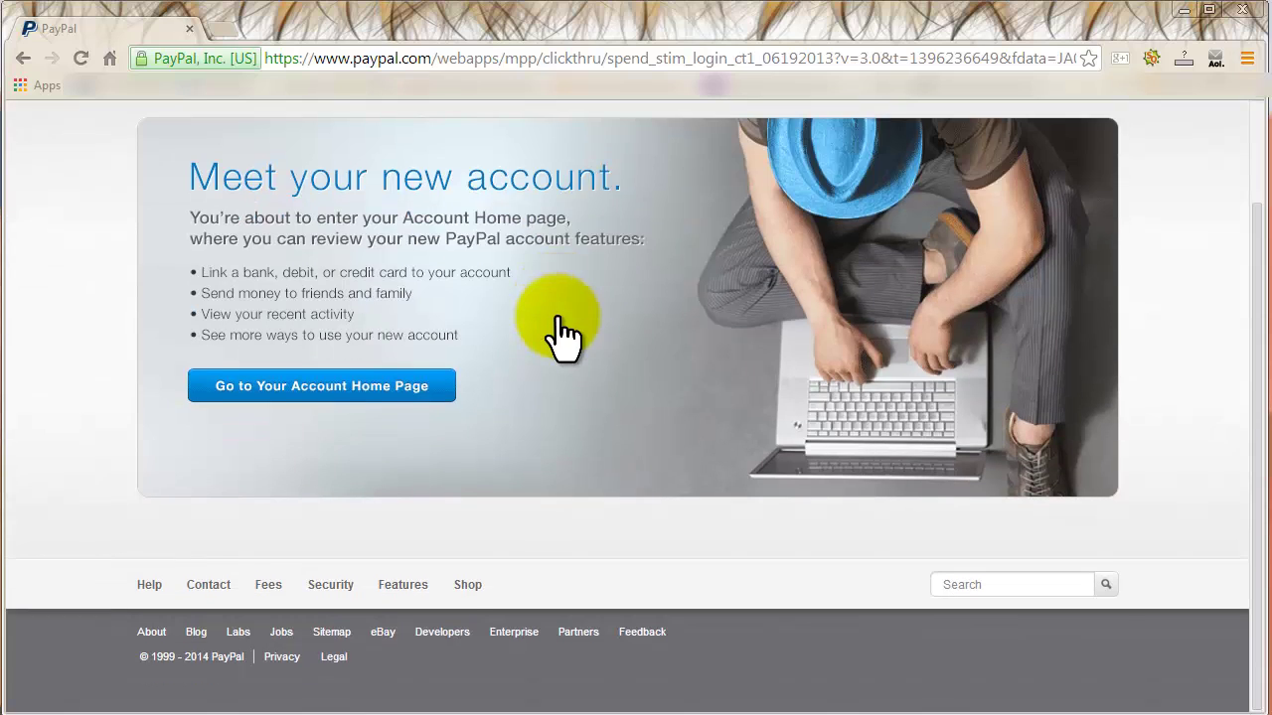
pyautogui.scroll(2, 564, 335)
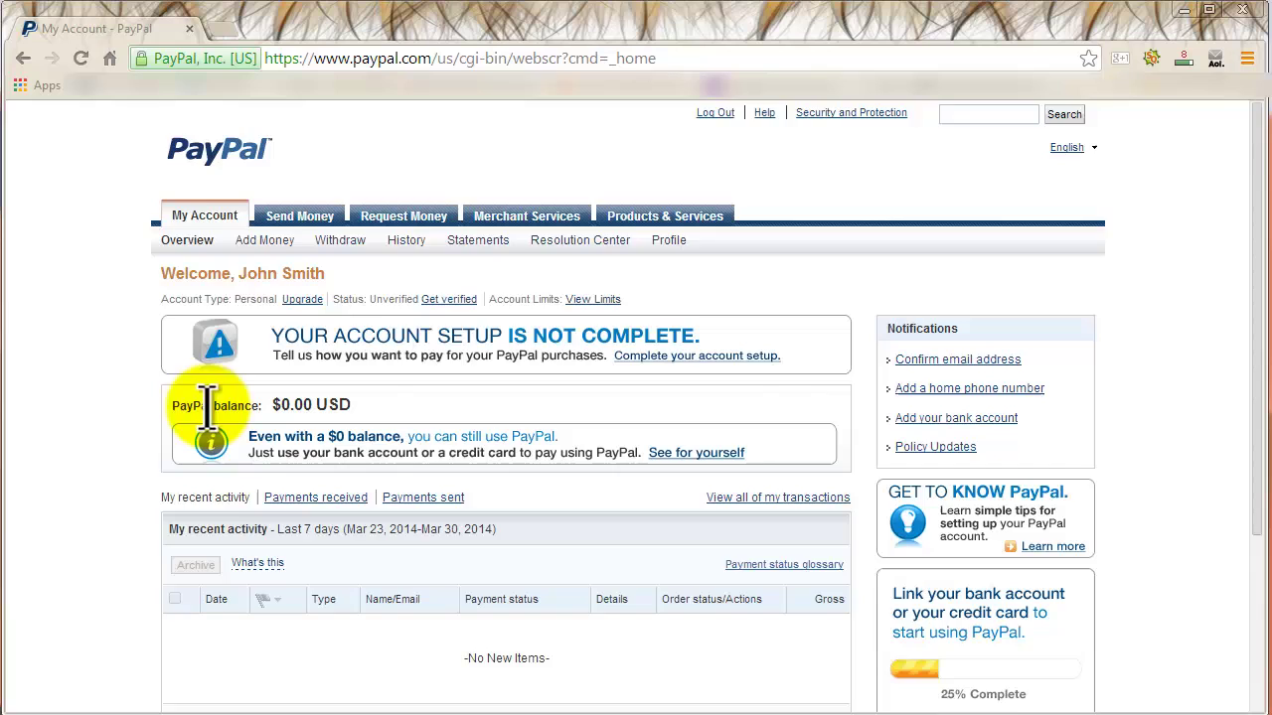
pyautogui.scroll(-2, 108, 440)
pyautogui.scroll(2, 432, 617)
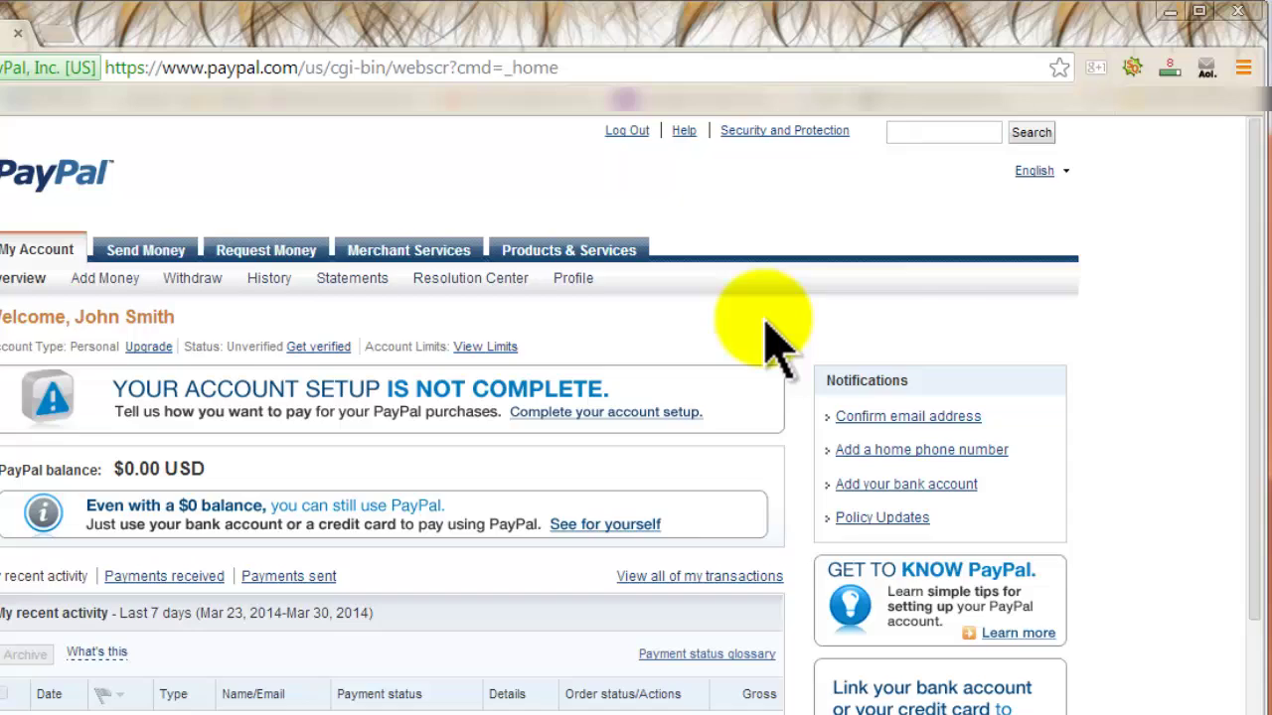
pyautogui.scroll(-3, 773, 338)
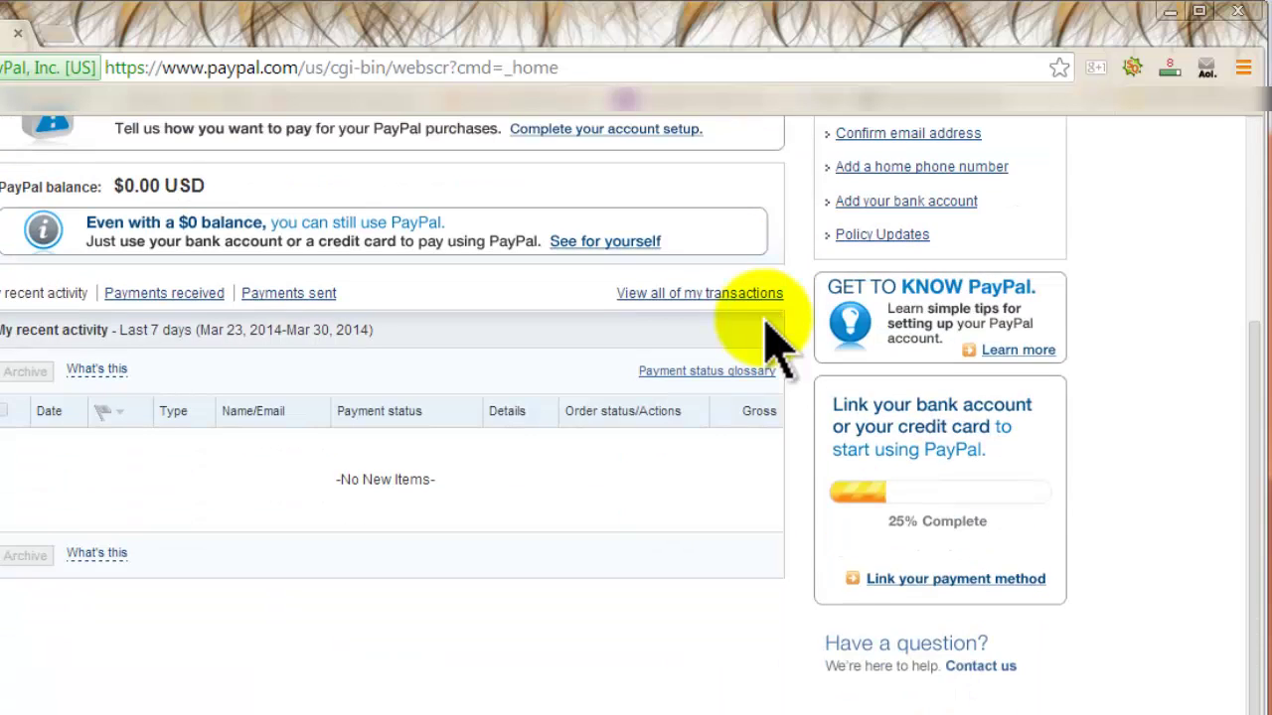
pyautogui.scroll(3, 773, 341)
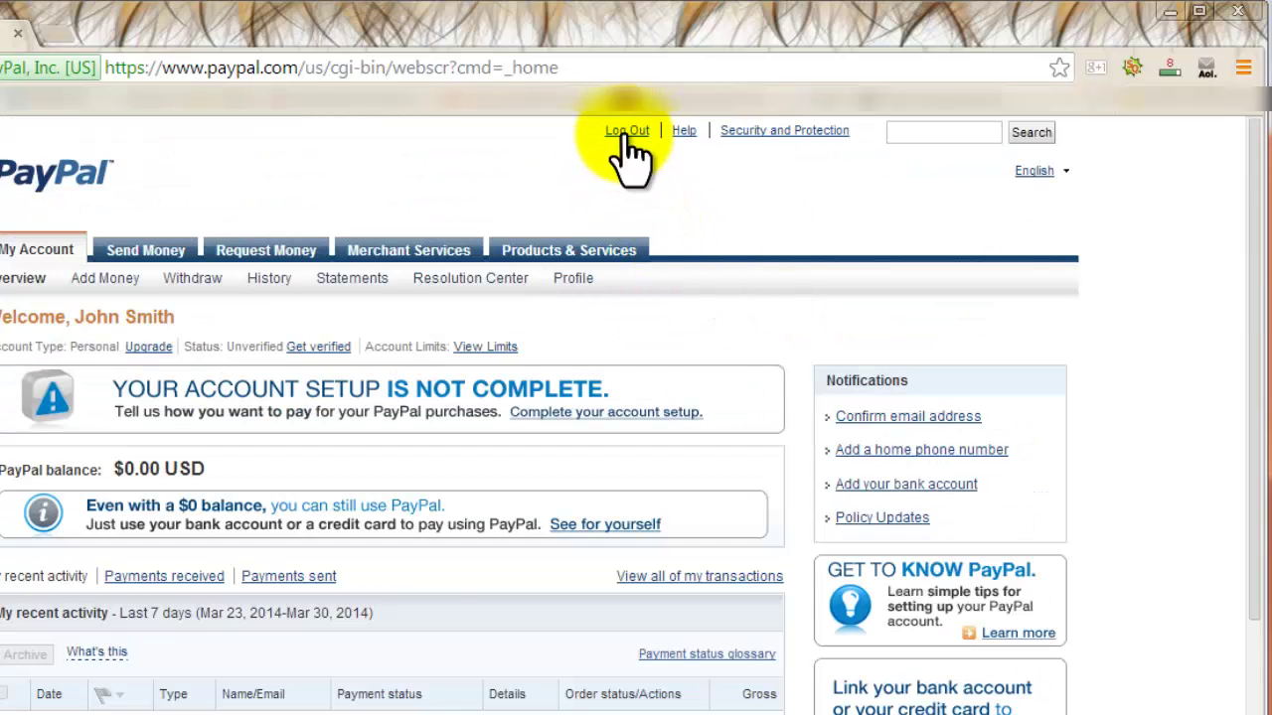